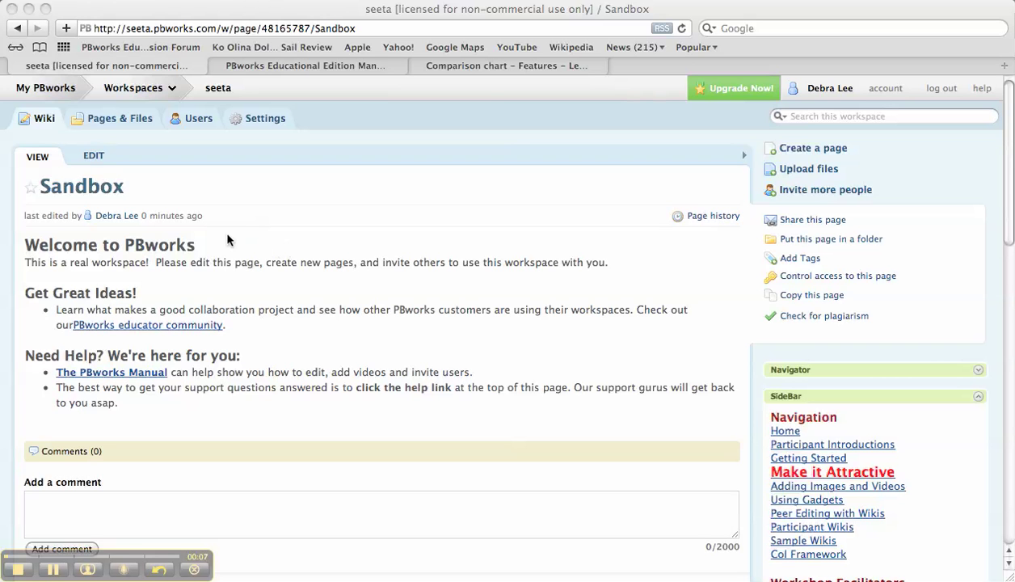
- Focus the browser and switch the PBworks Sandbox page into edit mode
{"action": "left_click", "coordinate": [94, 158]}
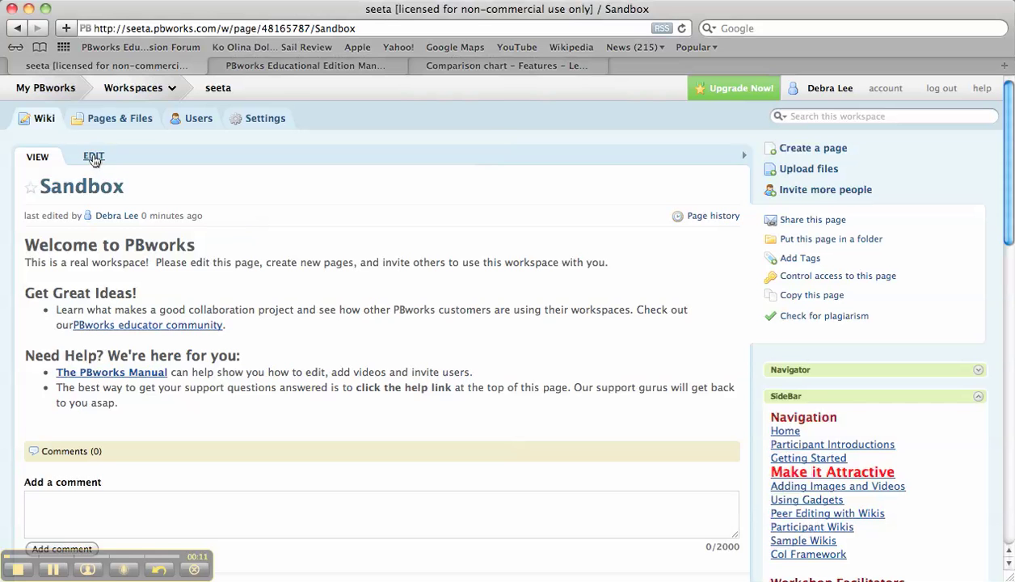
{"action": "left_click", "coordinate": [93, 158]}
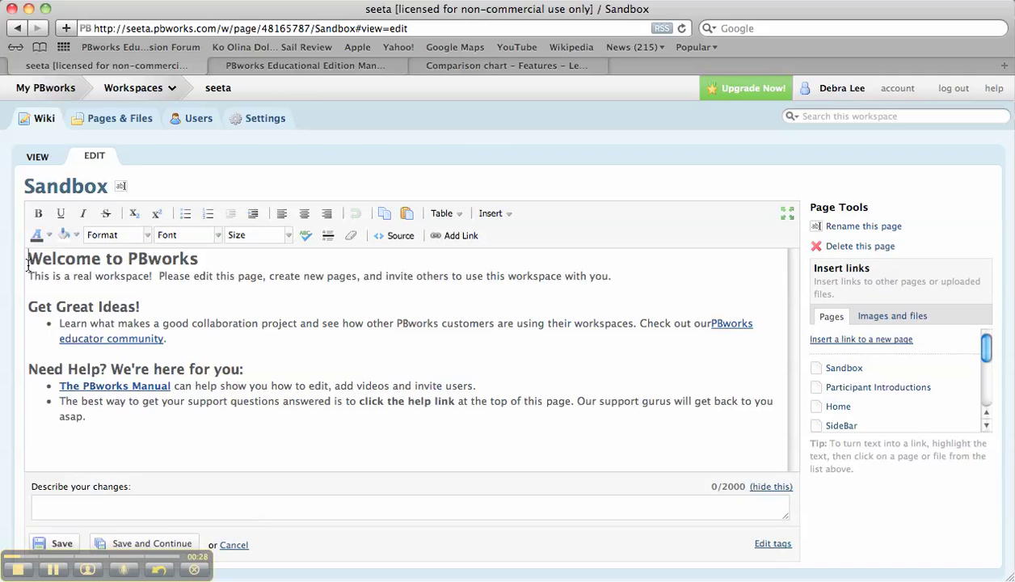
- Replace all the sample welcome text with the word Sandbox
{"action": "left_click_drag", "start_coordinate": [28, 262], "coordinate": [105, 420]}
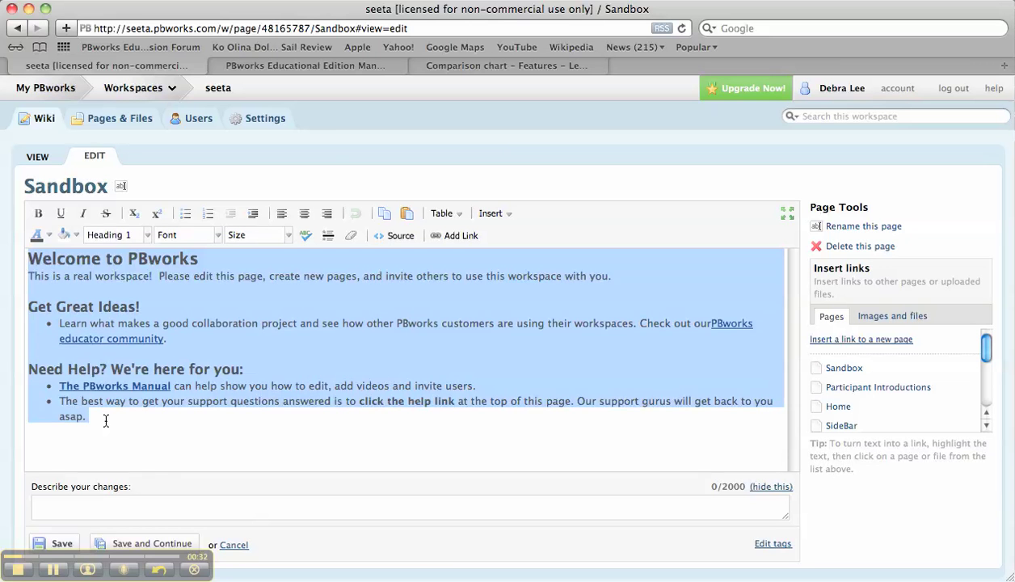
{"action": "key", "text": "BackSpace"}
{"action": "type", "text": "Sandb"}
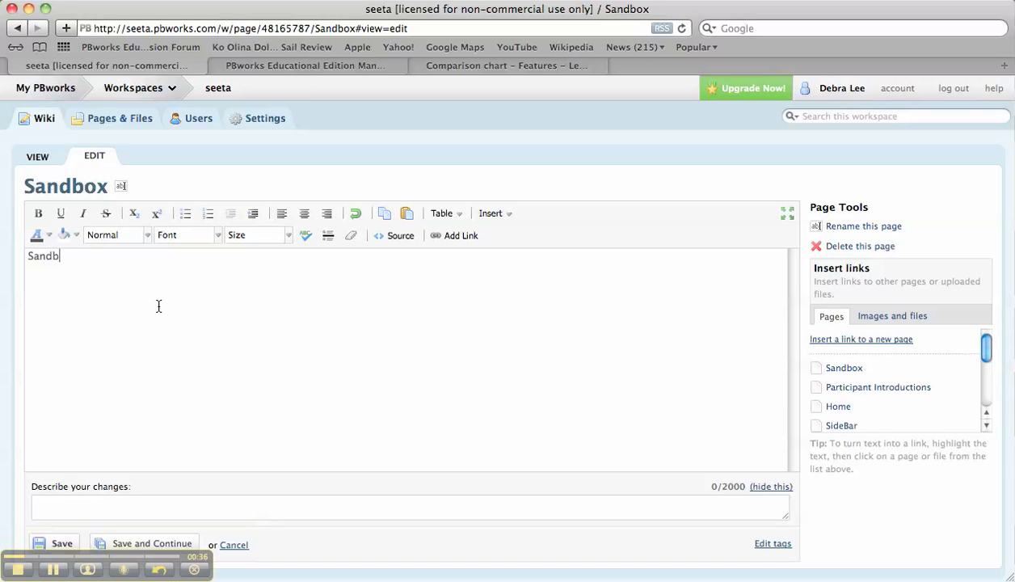
{"action": "type", "text": "ox"}
- Make Sandbox a dark red, centred Heading 1, with a new empty line below it
{"action": "left_click_drag", "start_coordinate": [72, 256], "coordinate": [22, 253]}
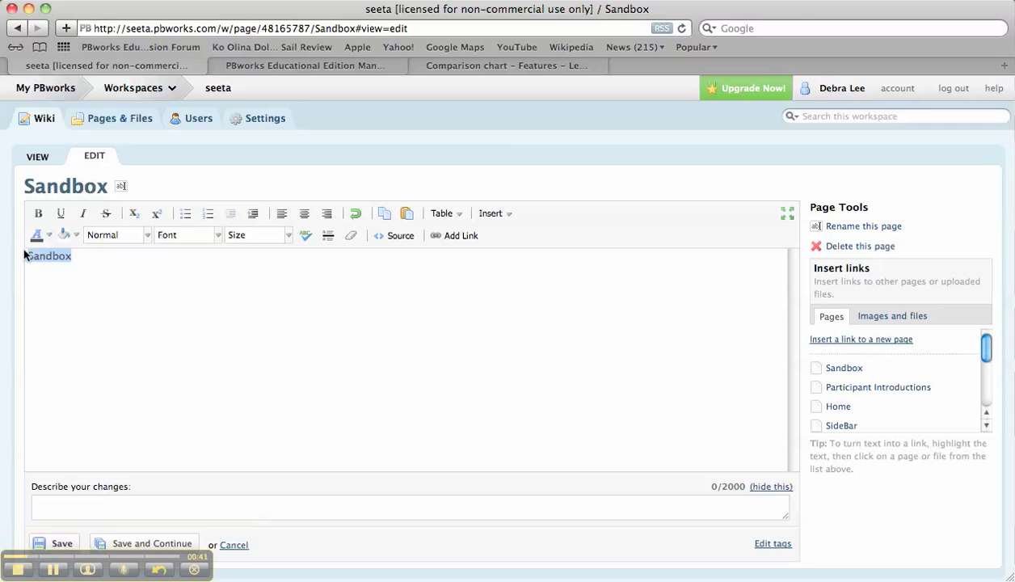
{"action": "left_click", "coordinate": [48, 235]}
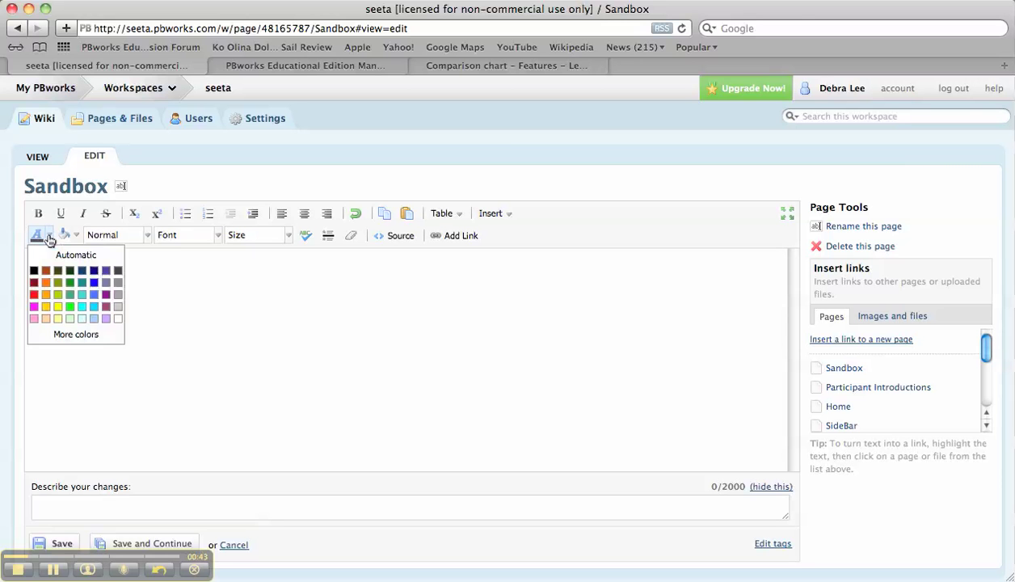
{"action": "left_click", "coordinate": [35, 283]}
{"action": "left_click", "coordinate": [145, 238]}
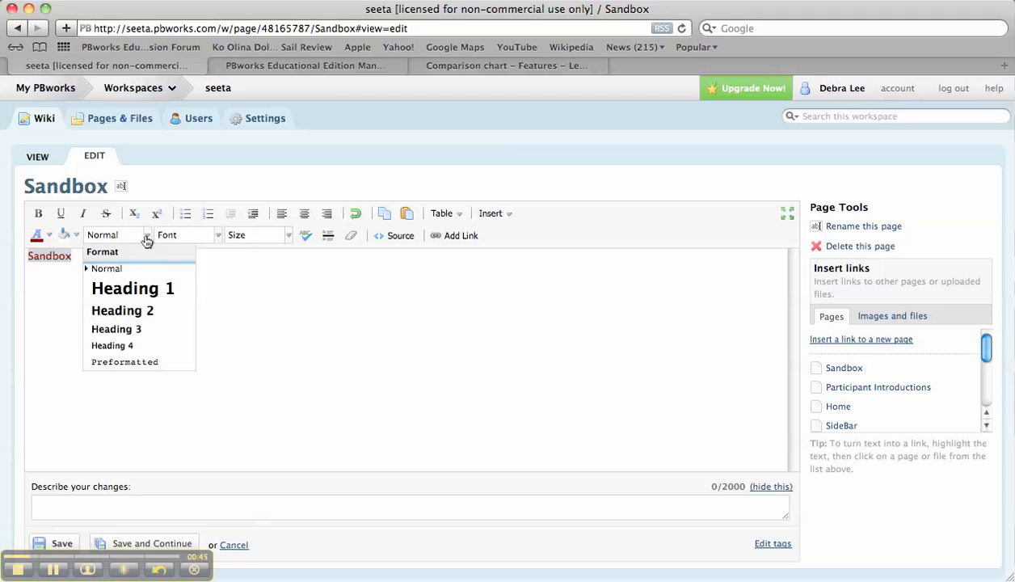
{"action": "left_click", "coordinate": [120, 287]}
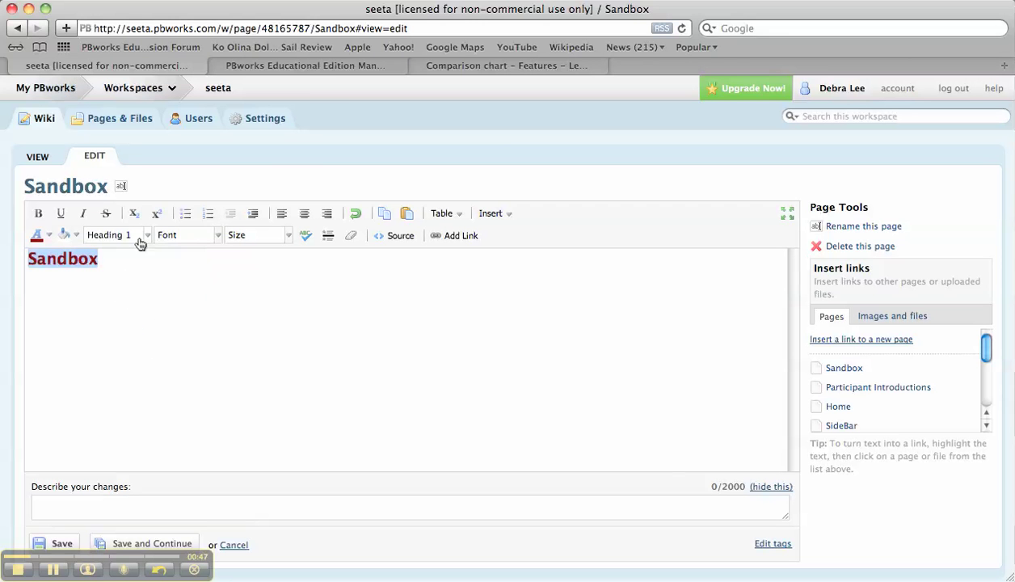
{"action": "left_click", "coordinate": [303, 215]}
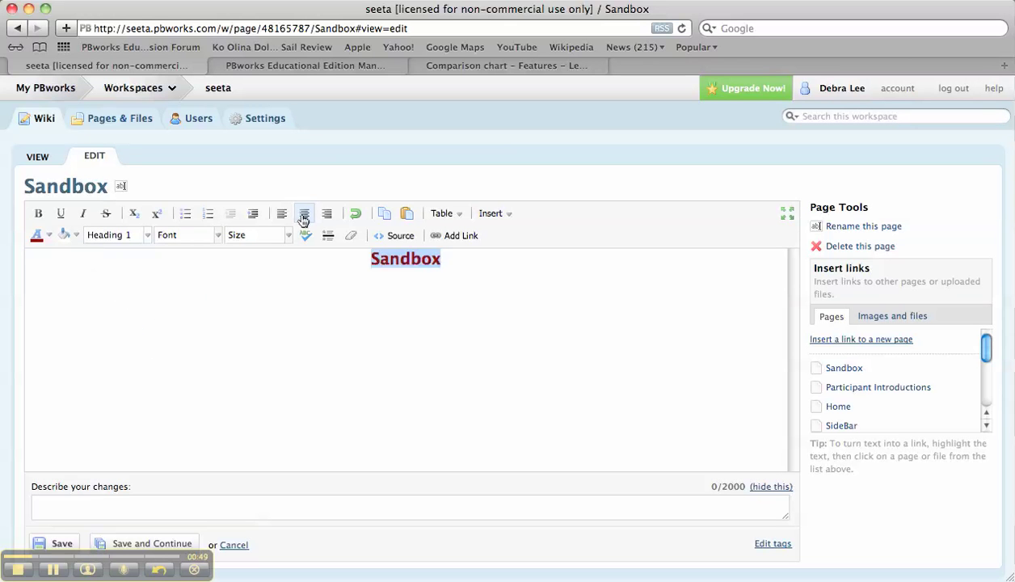
{"action": "left_click", "coordinate": [437, 283]}
{"action": "key", "text": "Return"}
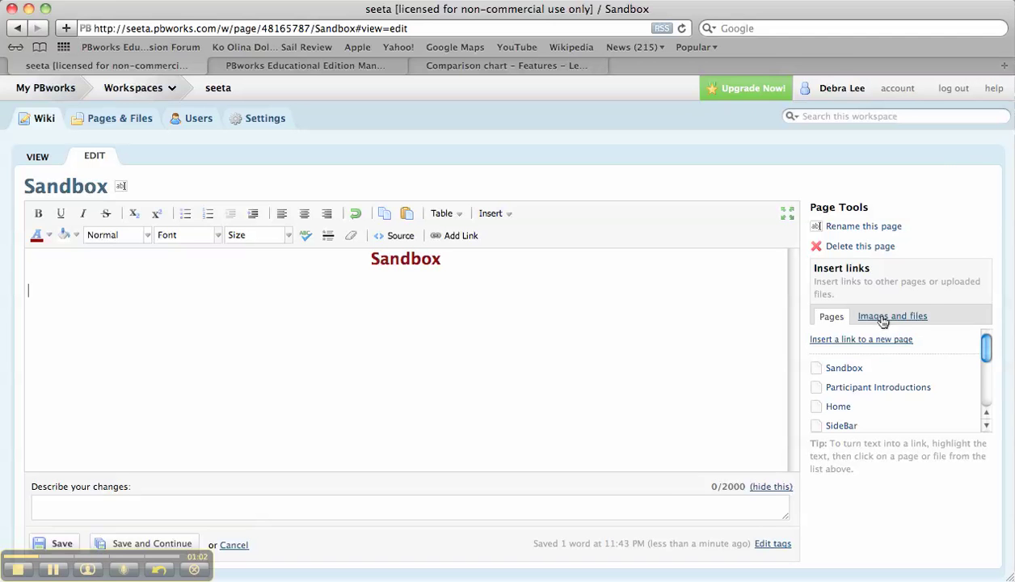
- Upload lawschool.jpg from the photos folder to the workspace's images and files
{"action": "left_click", "coordinate": [881, 317]}
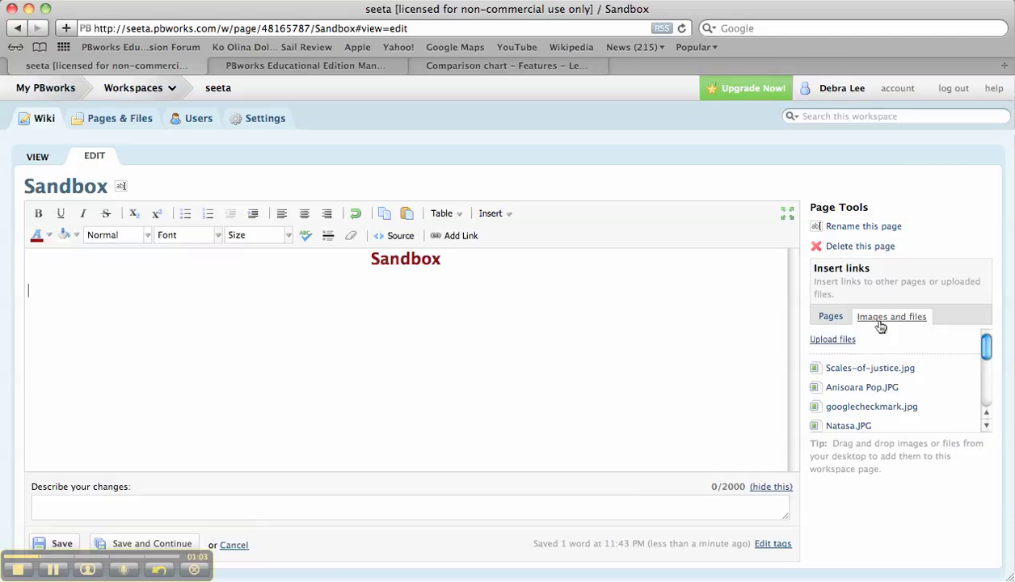
{"action": "left_click", "coordinate": [832, 339]}
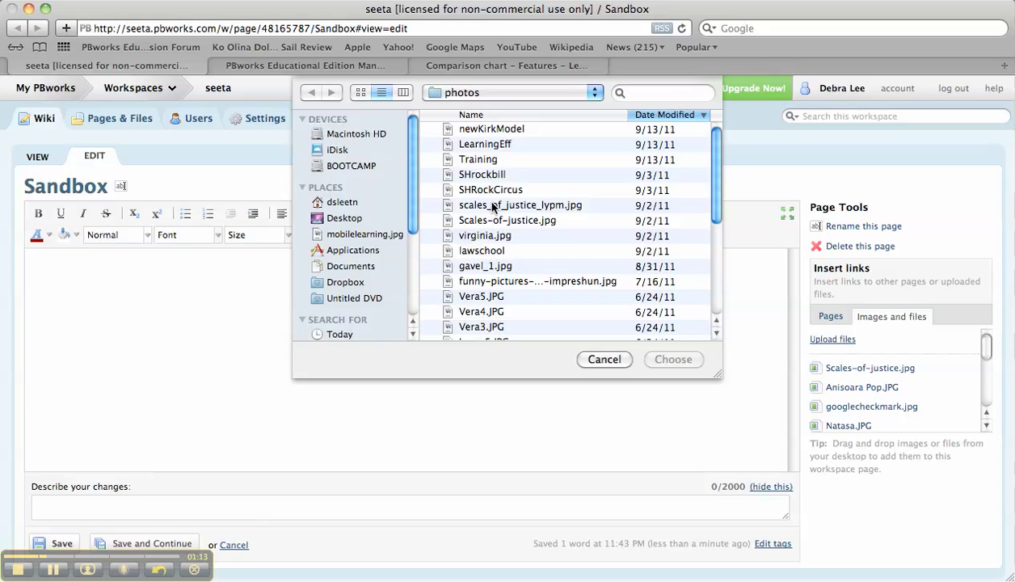
{"action": "left_click", "coordinate": [479, 252]}
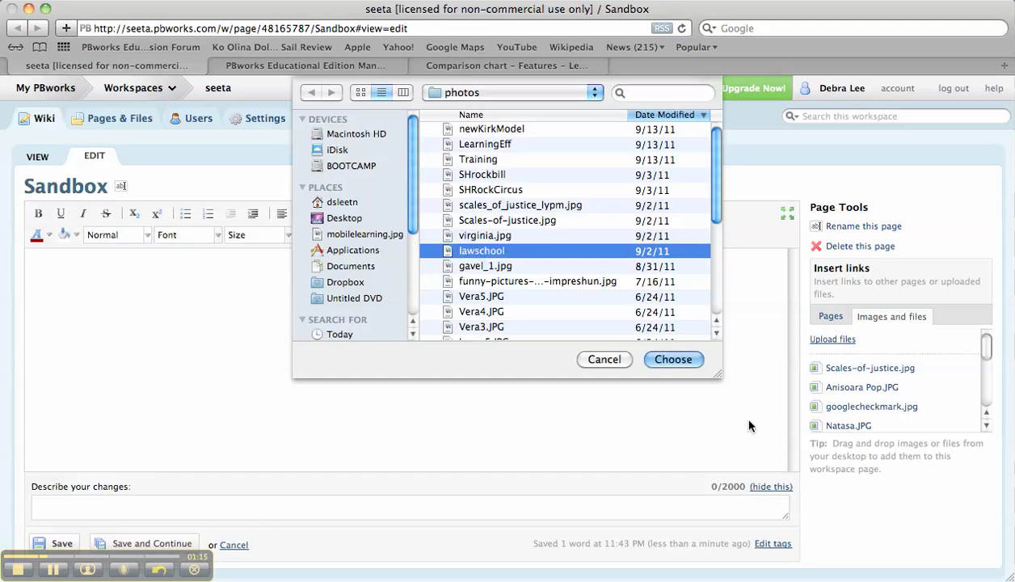
{"action": "left_click", "coordinate": [667, 364]}
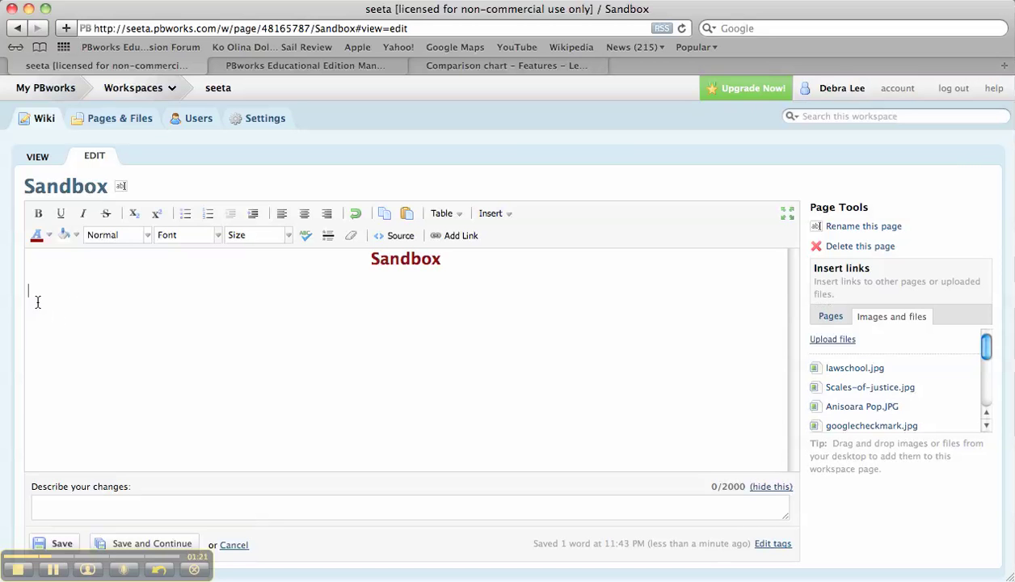
- Insert the lawschool.jpg scales image below the title and shrink it from its corner
{"action": "mouse_move", "coordinate": [854, 367]}
{"action": "left_click", "coordinate": [844, 373]}
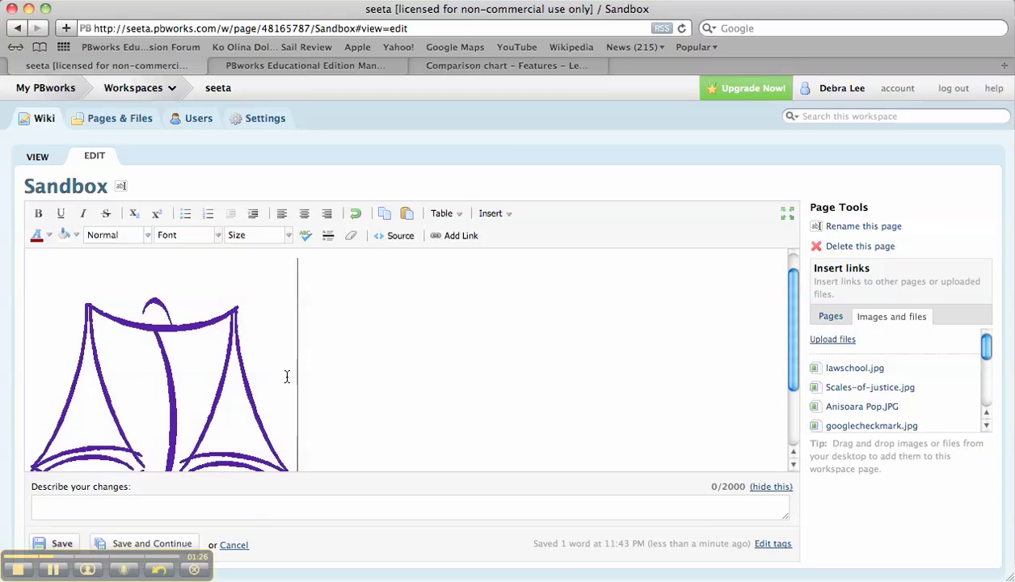
{"action": "scroll", "coordinate": [291, 379], "scroll_direction": "down", "scroll_amount": 5}
{"action": "left_click", "coordinate": [229, 373]}
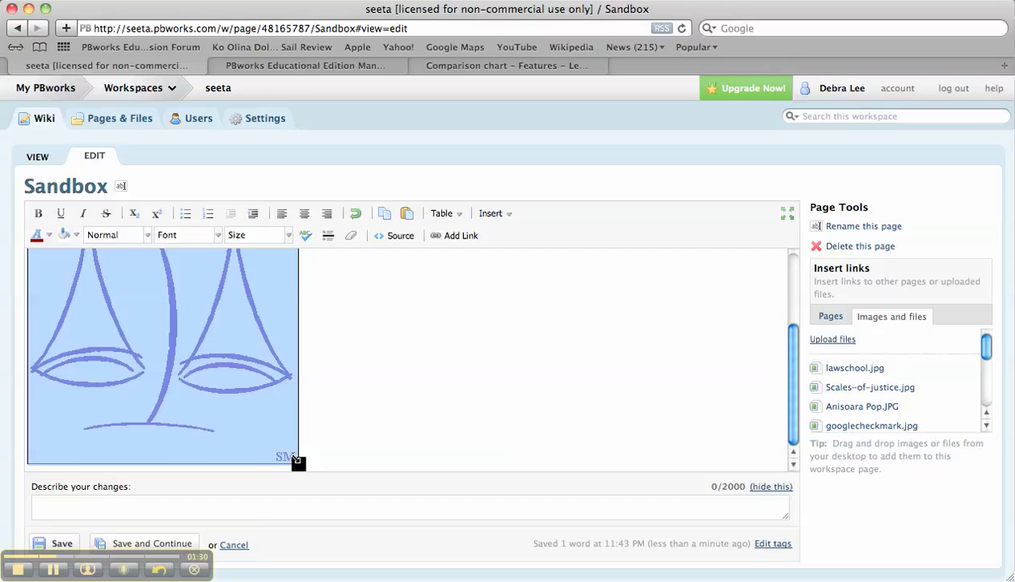
{"action": "left_click_drag", "start_coordinate": [298, 463], "coordinate": [223, 348]}
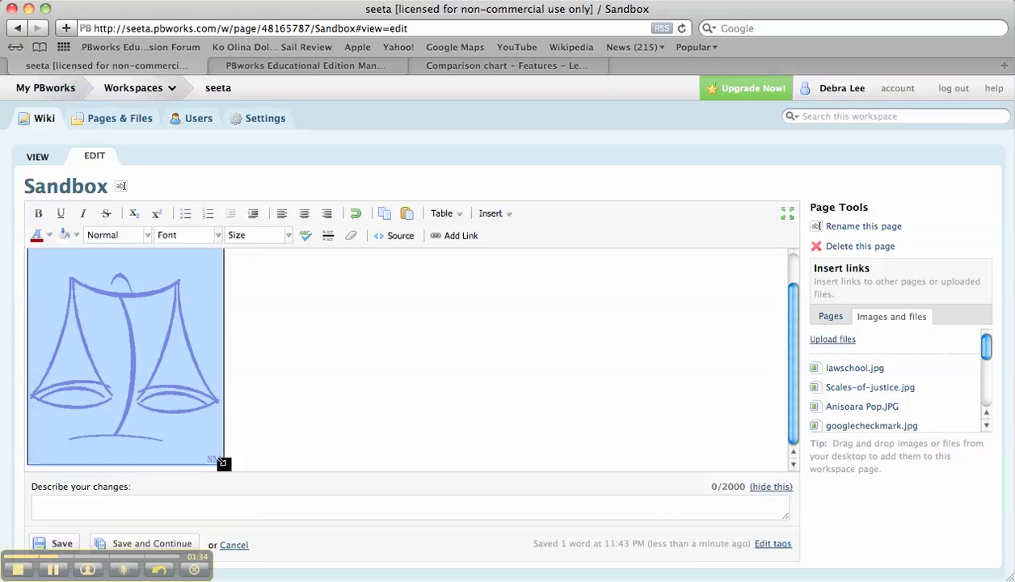
{"action": "left_click_drag", "start_coordinate": [223, 463], "coordinate": [186, 363]}
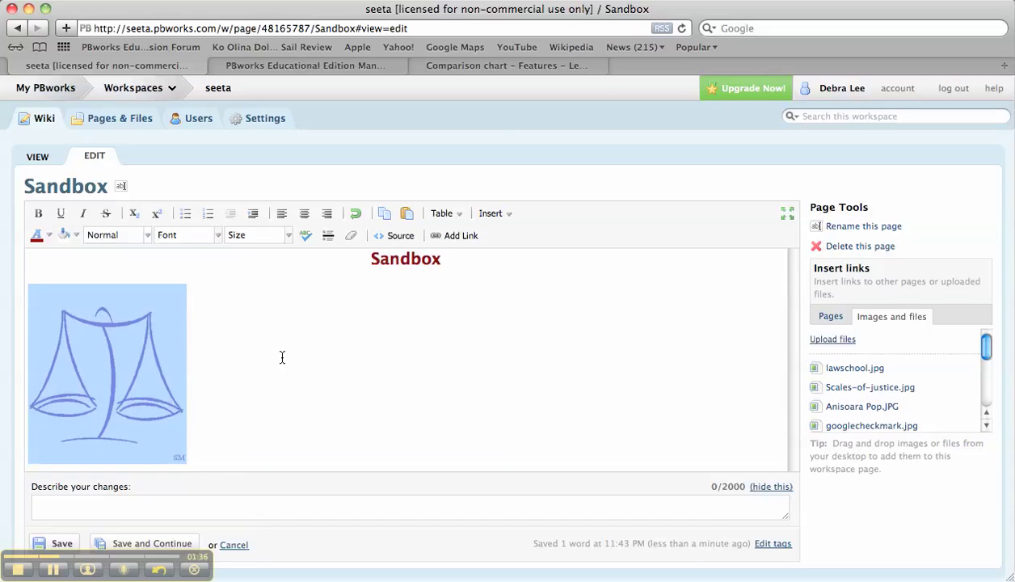
{"action": "left_click", "coordinate": [283, 355]}
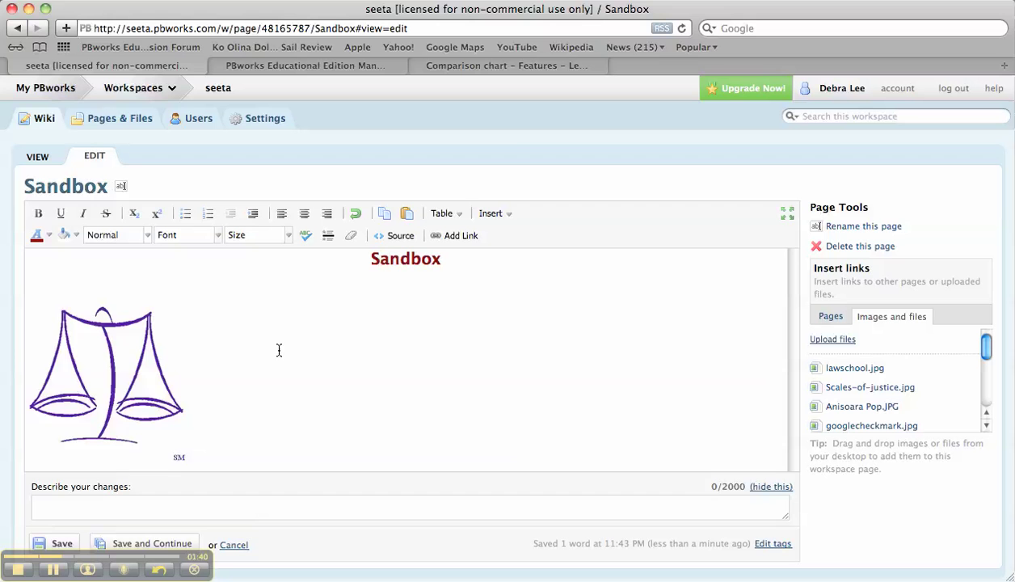
- Shrink the scales image even smaller, then save the page with Save and Continue
{"action": "left_click", "coordinate": [137, 398]}
{"action": "left_click_drag", "start_coordinate": [186, 461], "coordinate": [156, 427]}
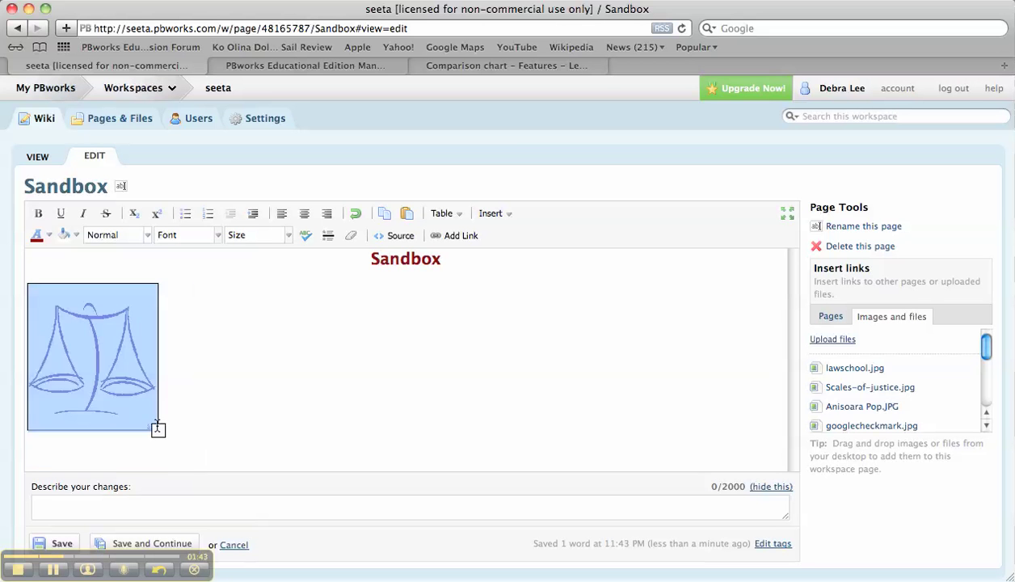
{"action": "left_click", "coordinate": [315, 391]}
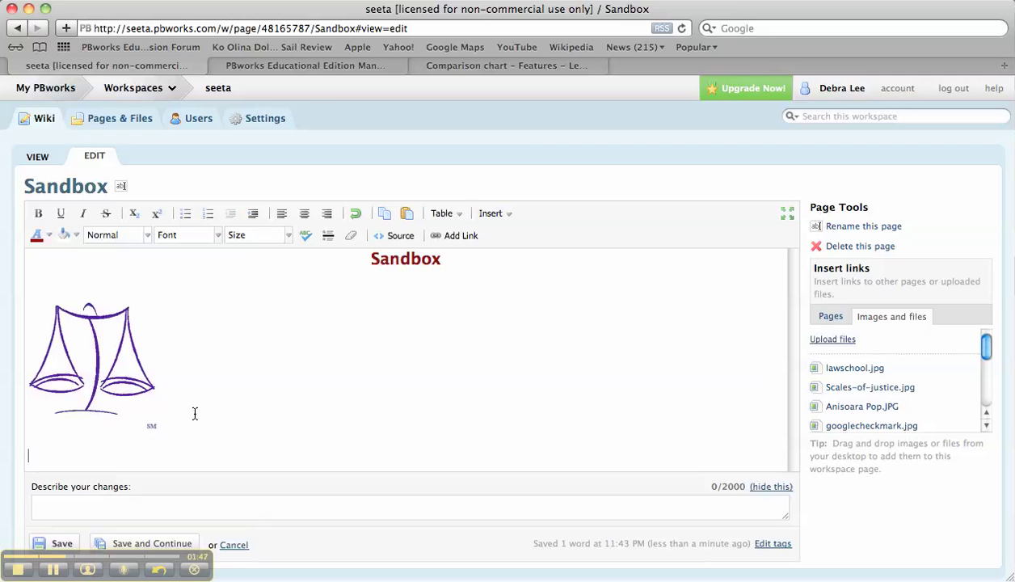
{"action": "scroll", "coordinate": [195, 413], "scroll_direction": "down", "scroll_amount": 1}
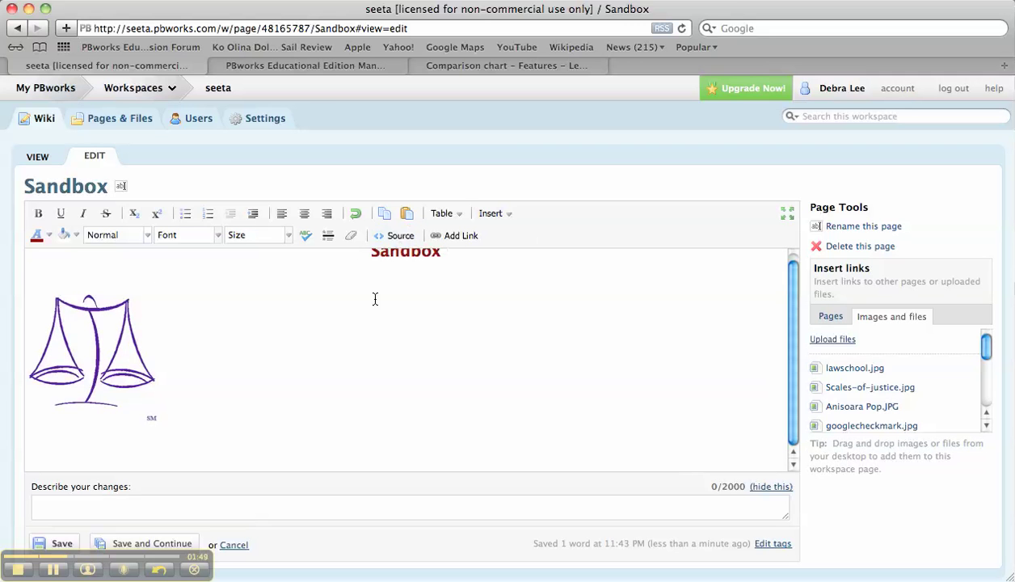
{"action": "left_click", "coordinate": [171, 545]}
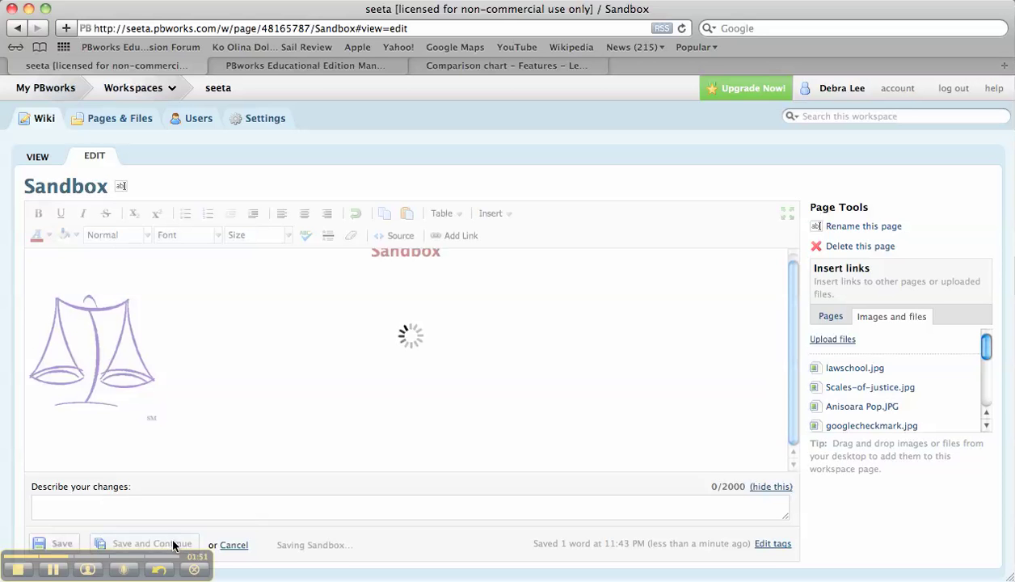
- Bring up the Insert > Video > YouTube embed box, then move to the Lefora tab
{"action": "left_click", "coordinate": [505, 215]}
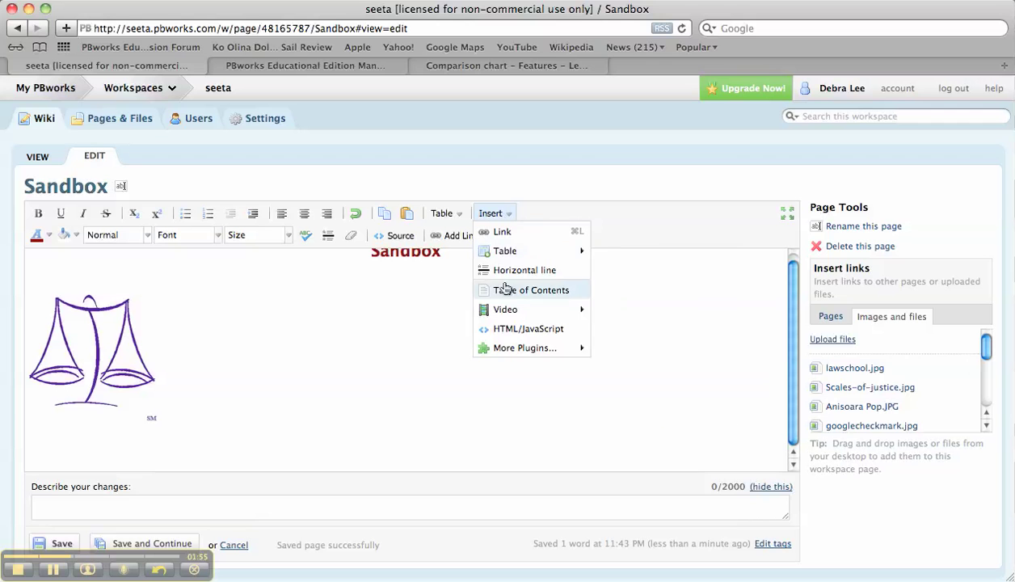
{"action": "mouse_move", "coordinate": [505, 309]}
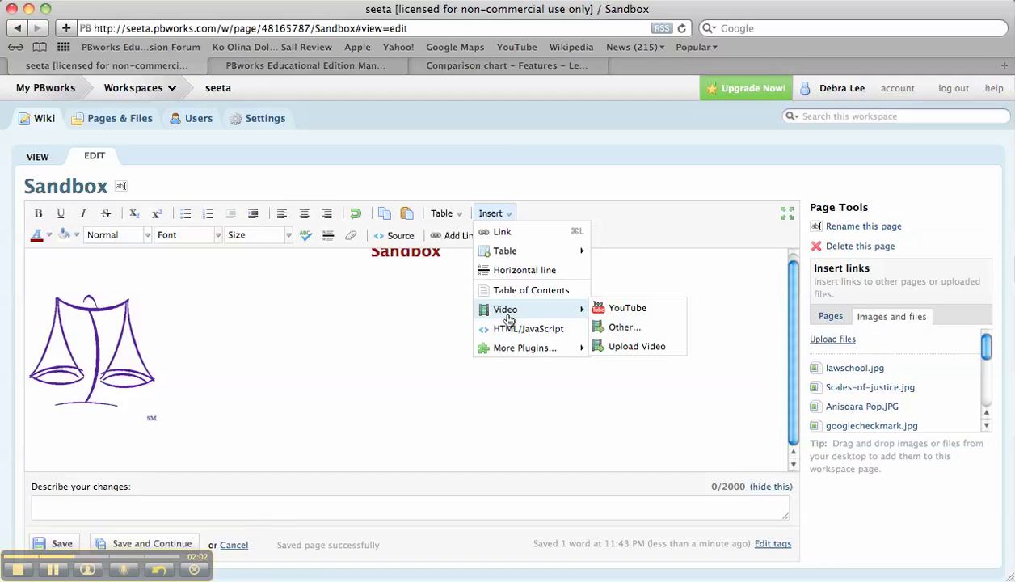
{"action": "left_click", "coordinate": [634, 315]}
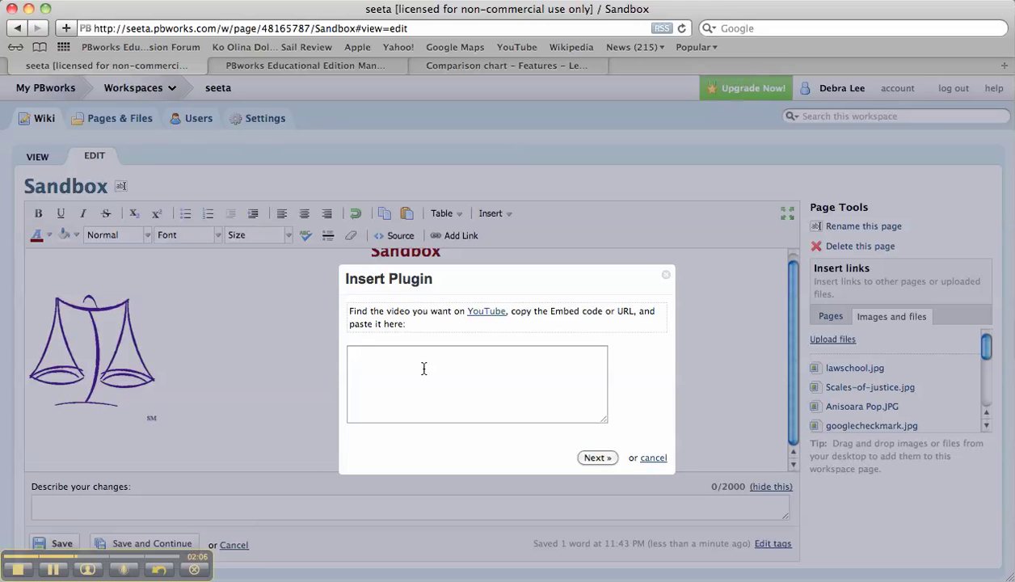
{"action": "left_click", "coordinate": [423, 368]}
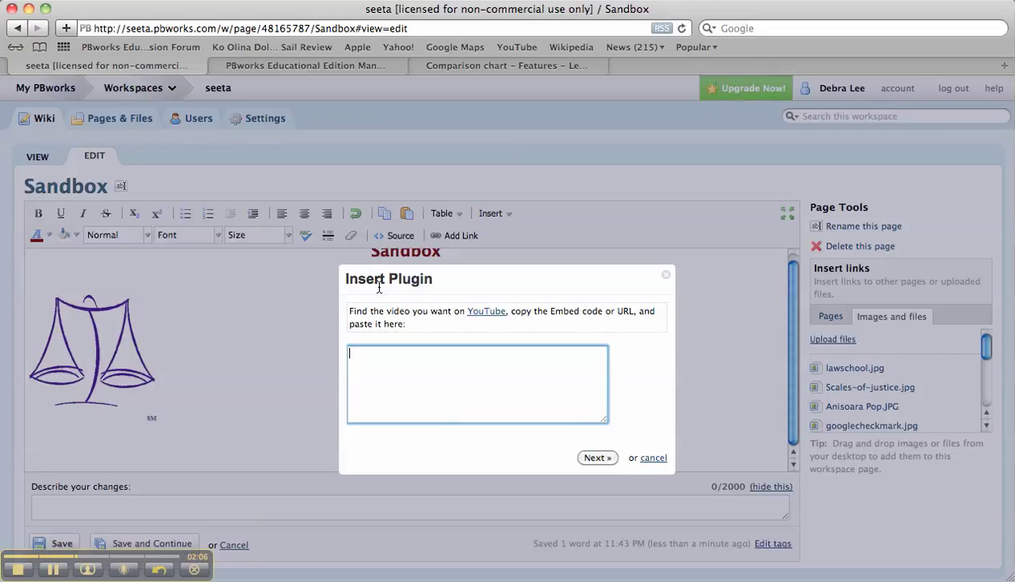
{"action": "left_click", "coordinate": [527, 65]}
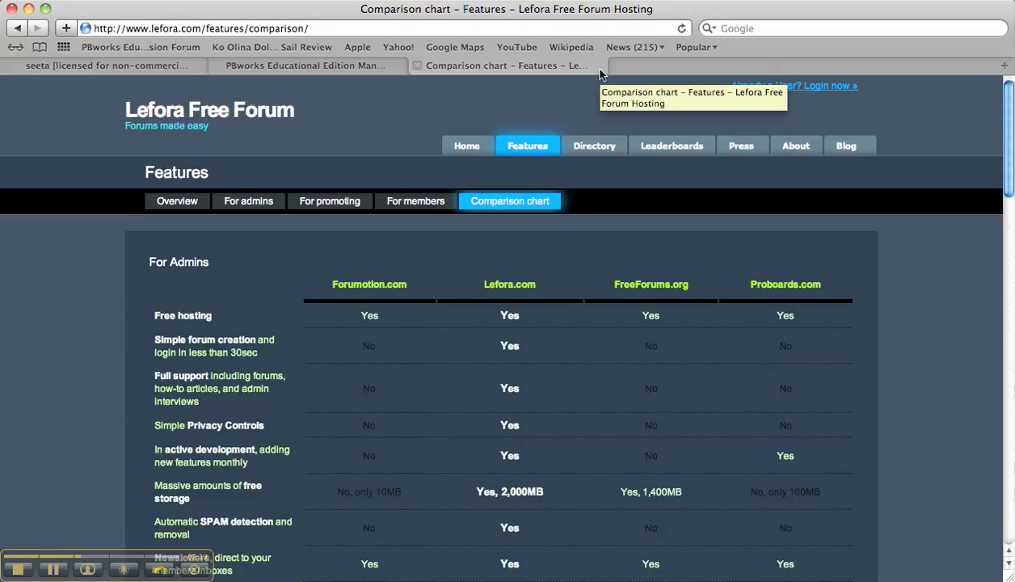
- In a new Safari tab, search Google for 'Youtube' and open the YouTube homepage result
{"action": "key", "text": "super+t"}
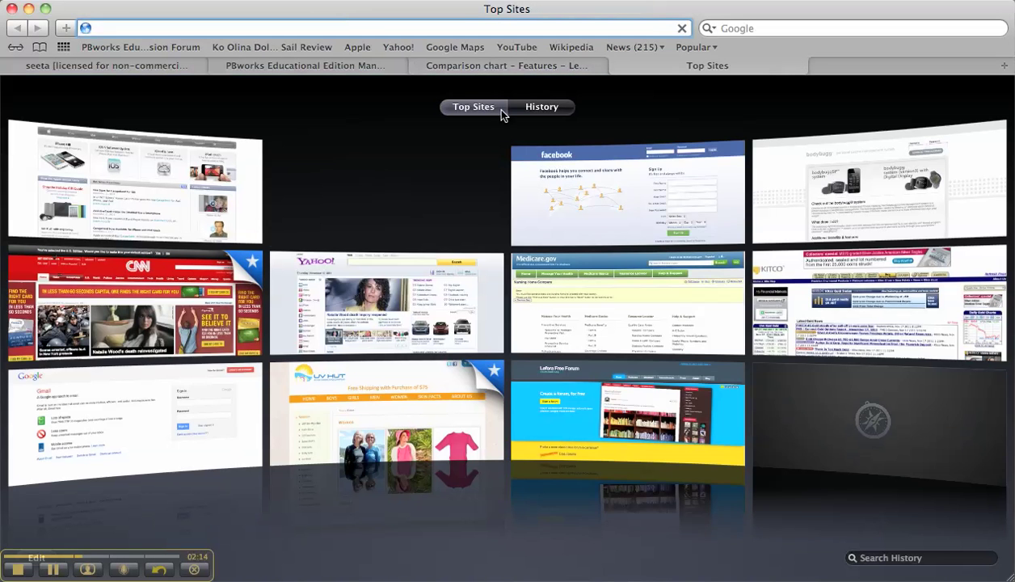
{"action": "left_click", "coordinate": [403, 187]}
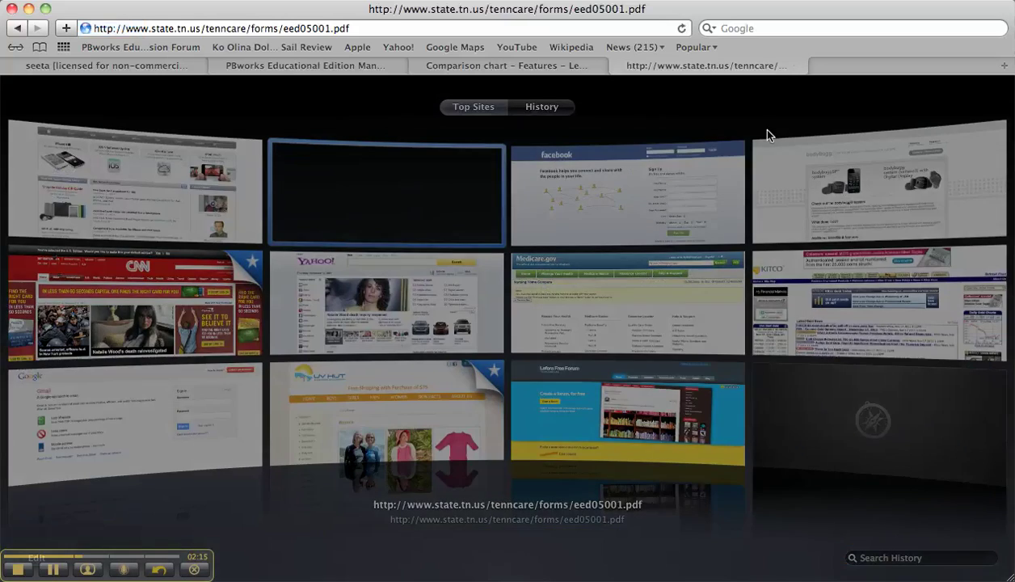
{"action": "left_click", "coordinate": [770, 29]}
{"action": "type", "text": "You"}
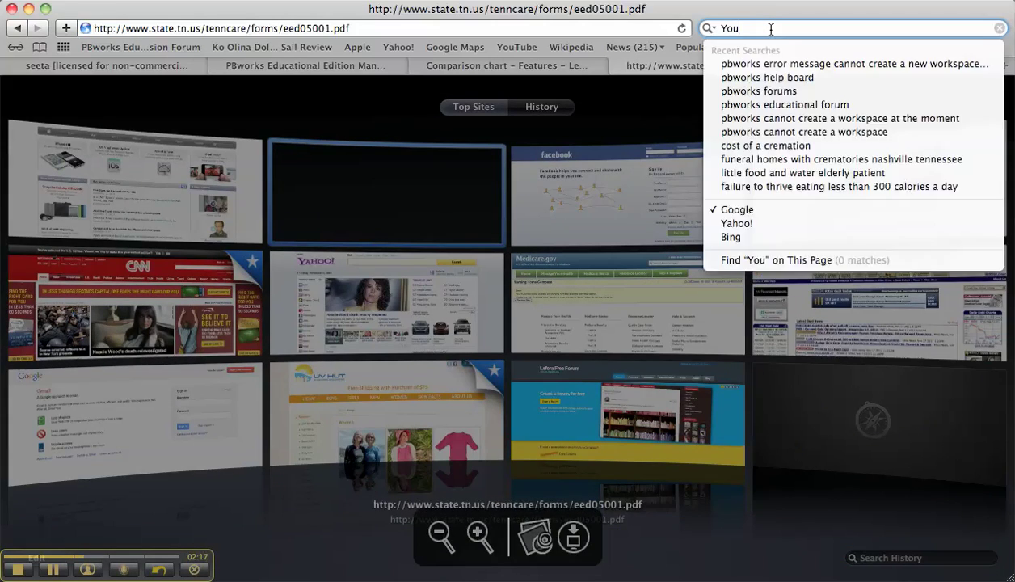
{"action": "type", "text": "tube"}
{"action": "key", "text": "Return"}
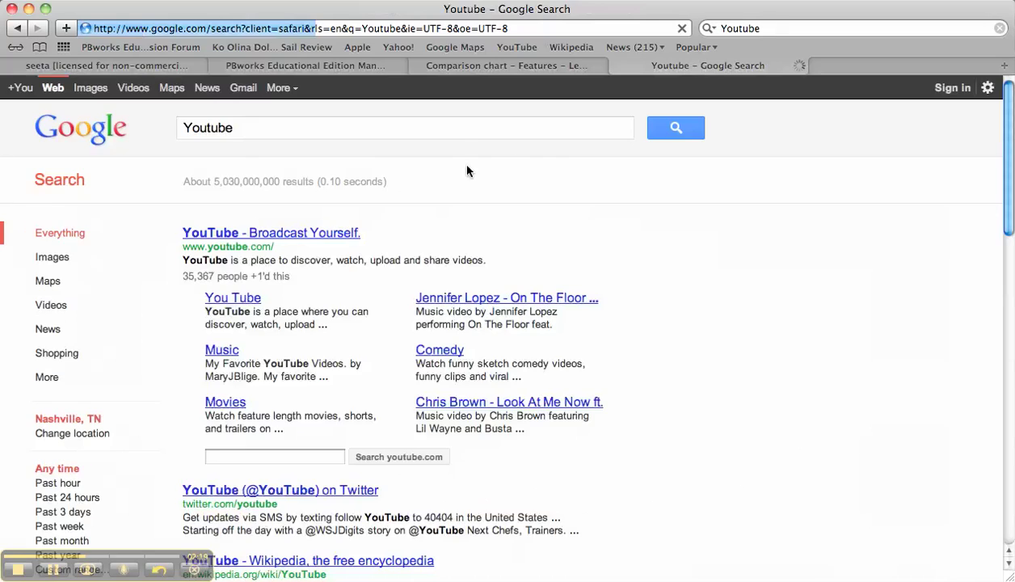
{"action": "left_click", "coordinate": [253, 237]}
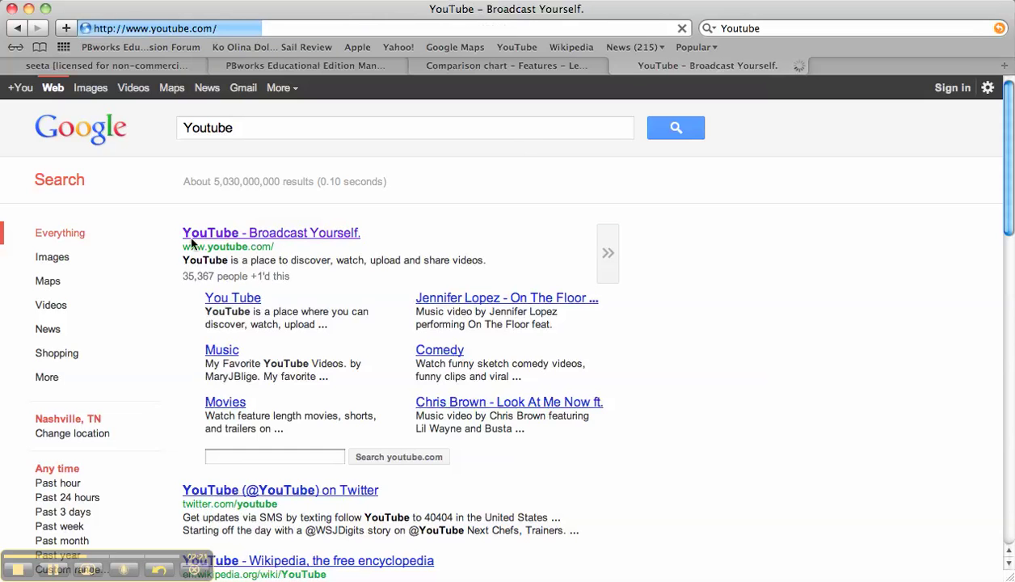
- Search YouTube for 'wesch a vision of students today', open A Vision of Students Today, and pause it
{"action": "left_click", "coordinate": [269, 124]}
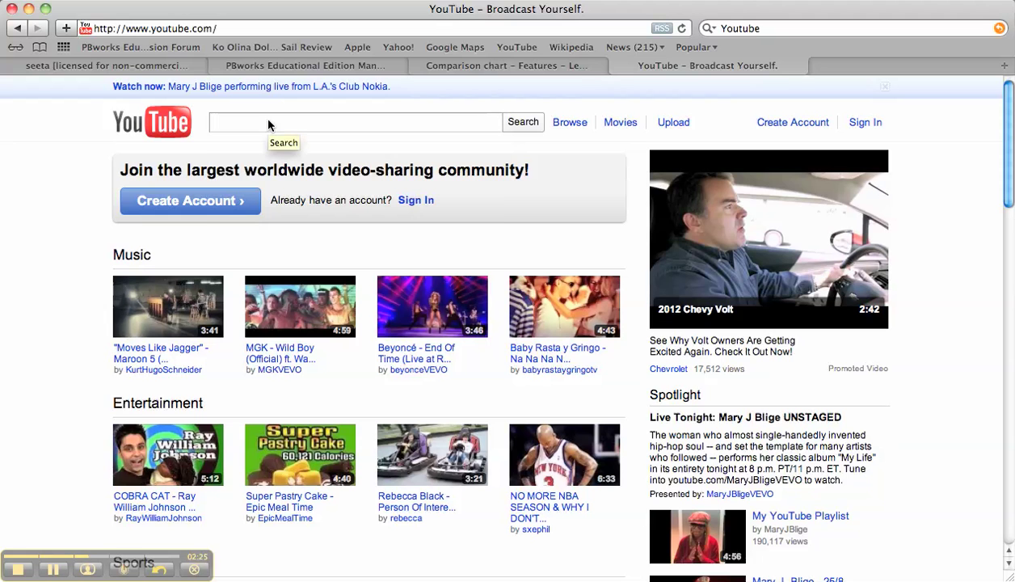
{"action": "type", "text": "wesc"}
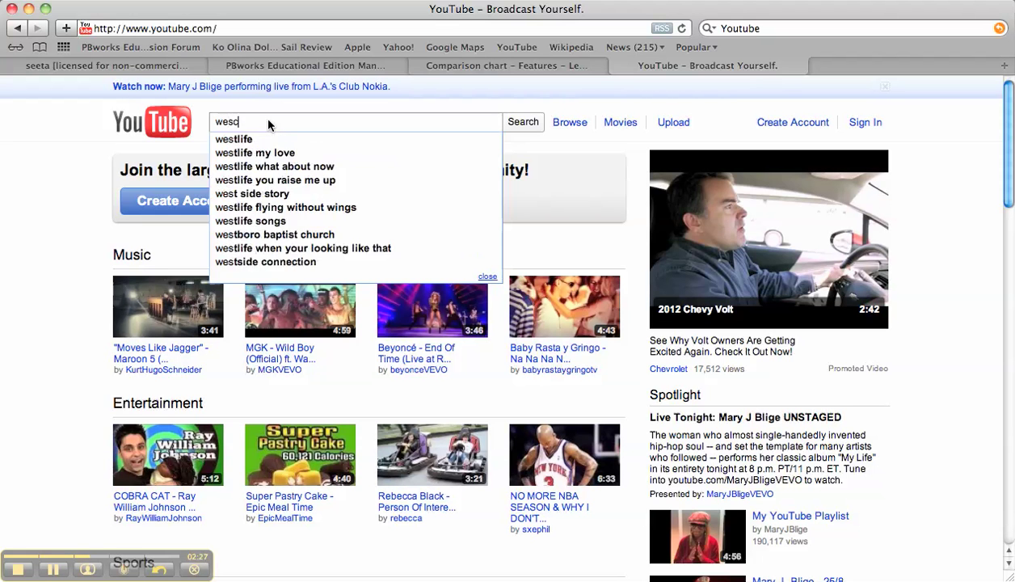
{"action": "type", "text": "h"}
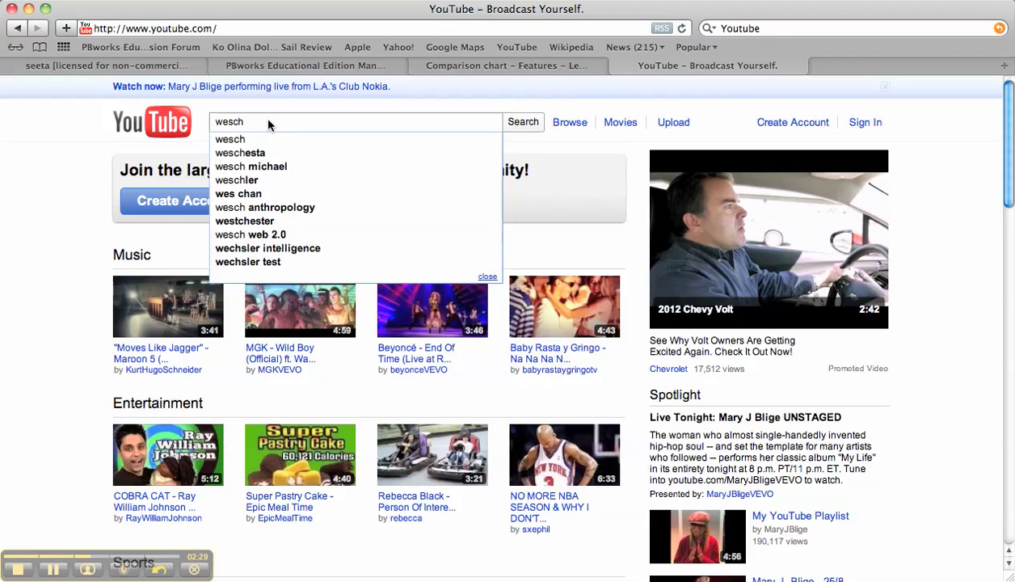
{"action": "type", "text": " a vision of students tod"}
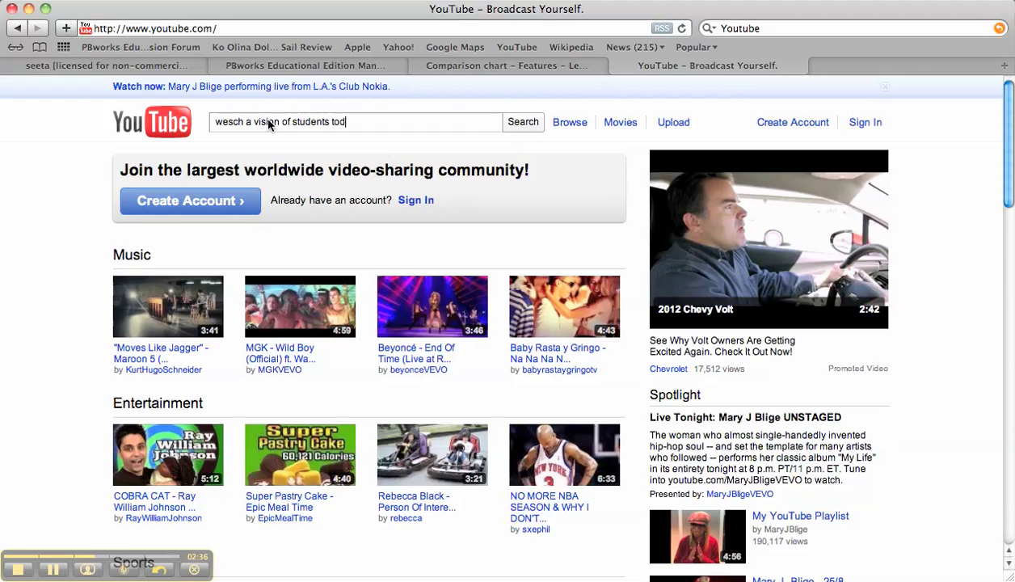
{"action": "type", "text": " ay"}
{"action": "key", "text": "Return"}
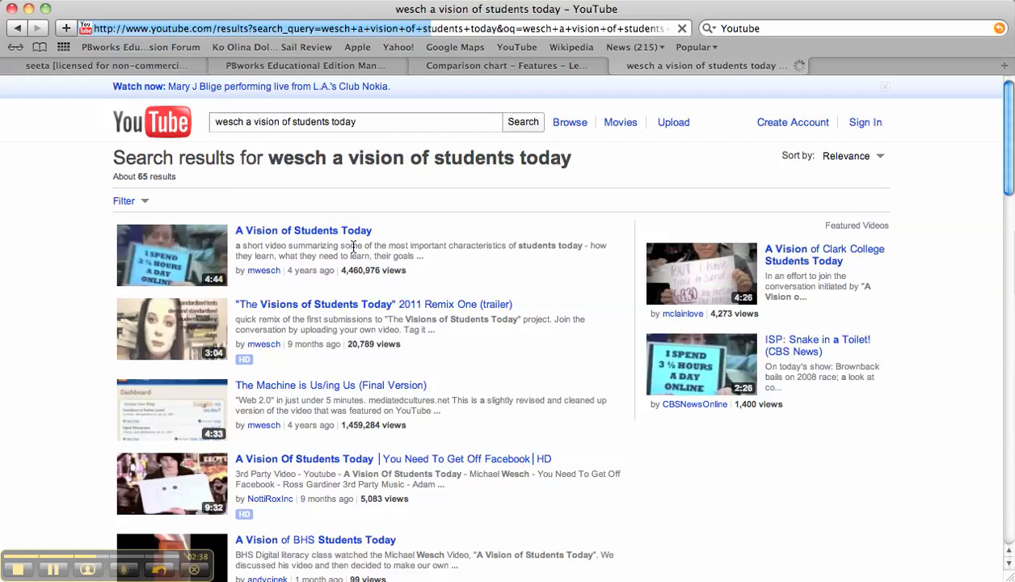
{"action": "left_click", "coordinate": [298, 231]}
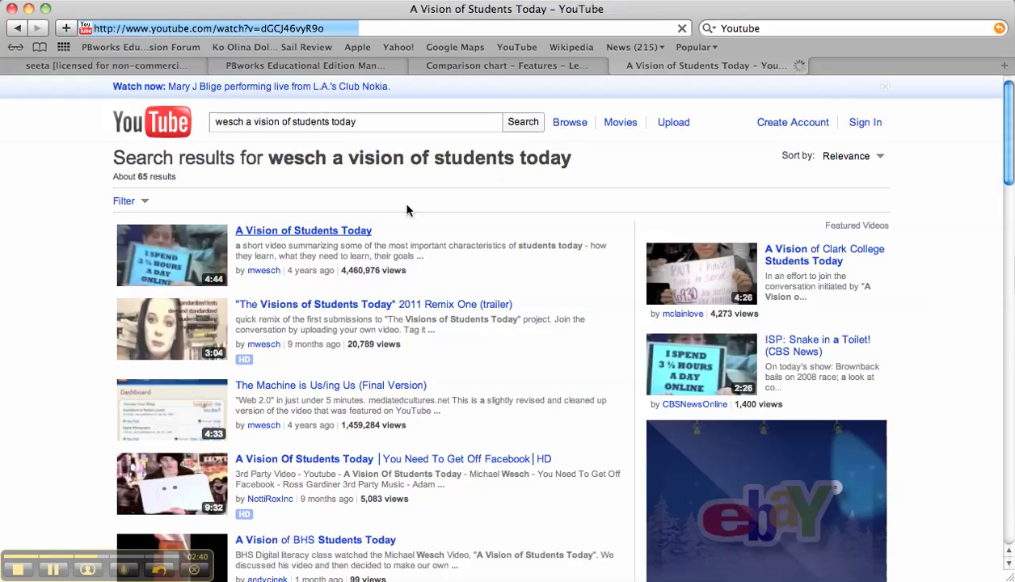
{"action": "scroll", "coordinate": [73, 307], "scroll_direction": "down", "scroll_amount": 2}
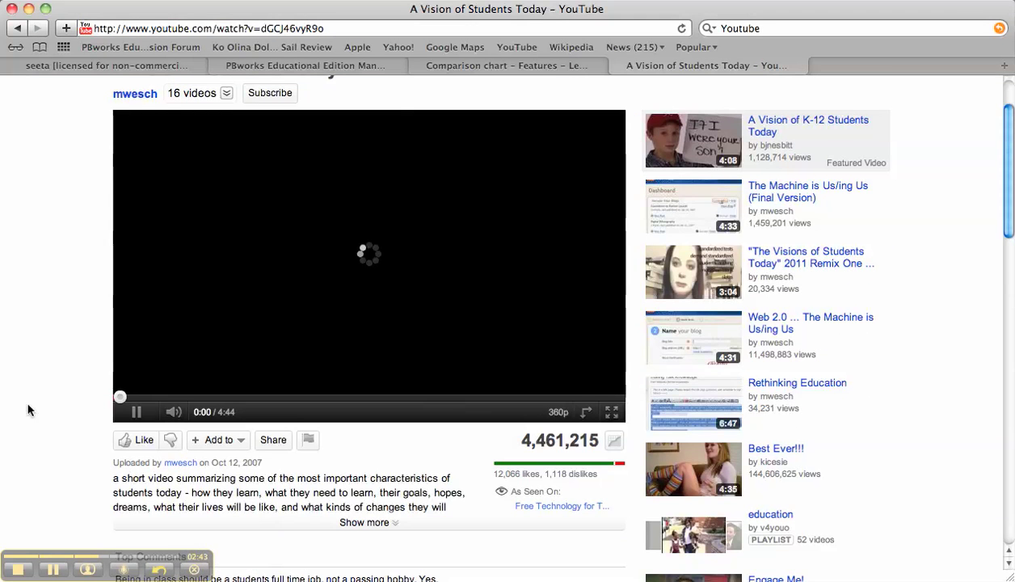
{"action": "scroll", "coordinate": [200, 335], "scroll_direction": "down", "scroll_amount": 1}
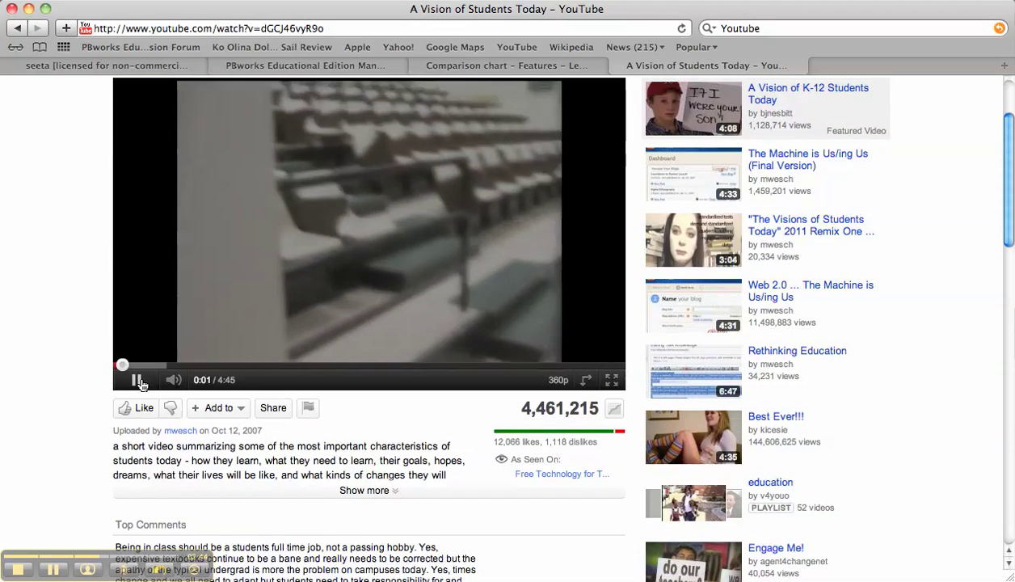
{"action": "left_click", "coordinate": [139, 382]}
- Open the video's Share options and reveal its Embed iframe code
{"action": "scroll", "coordinate": [258, 412], "scroll_direction": "down", "scroll_amount": 1}
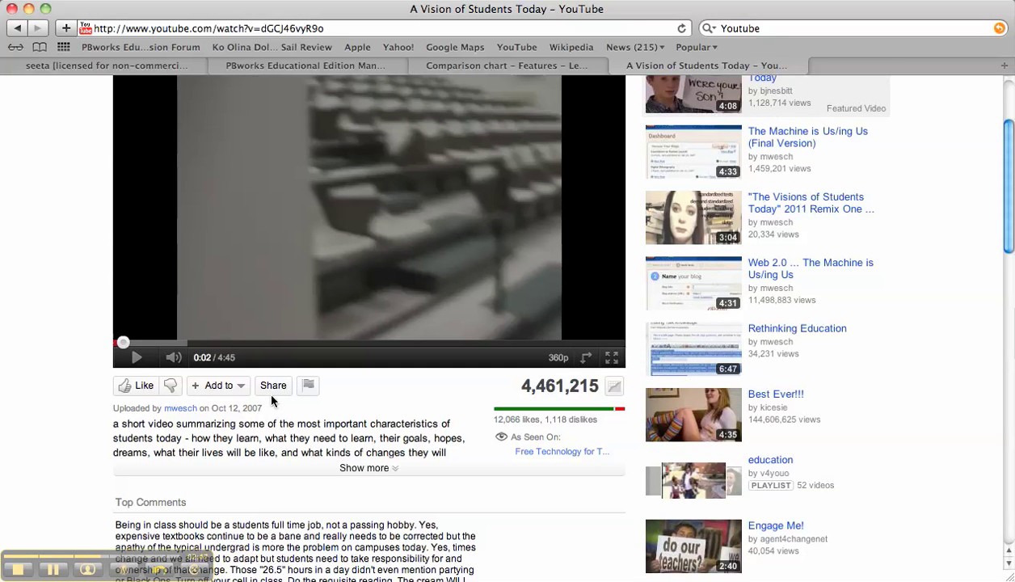
{"action": "left_click", "coordinate": [275, 386]}
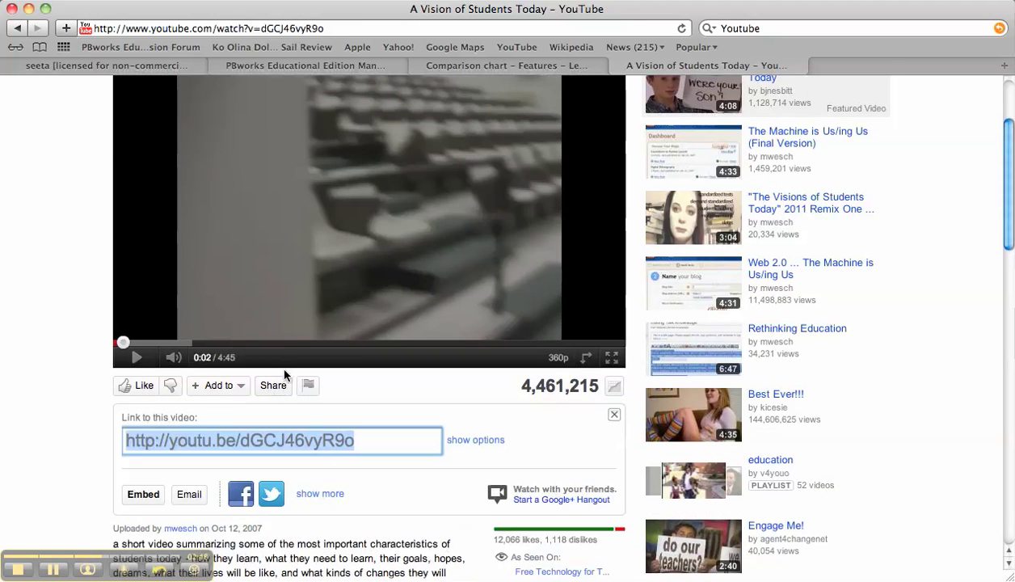
{"action": "scroll", "coordinate": [66, 383], "scroll_direction": "down", "scroll_amount": 1}
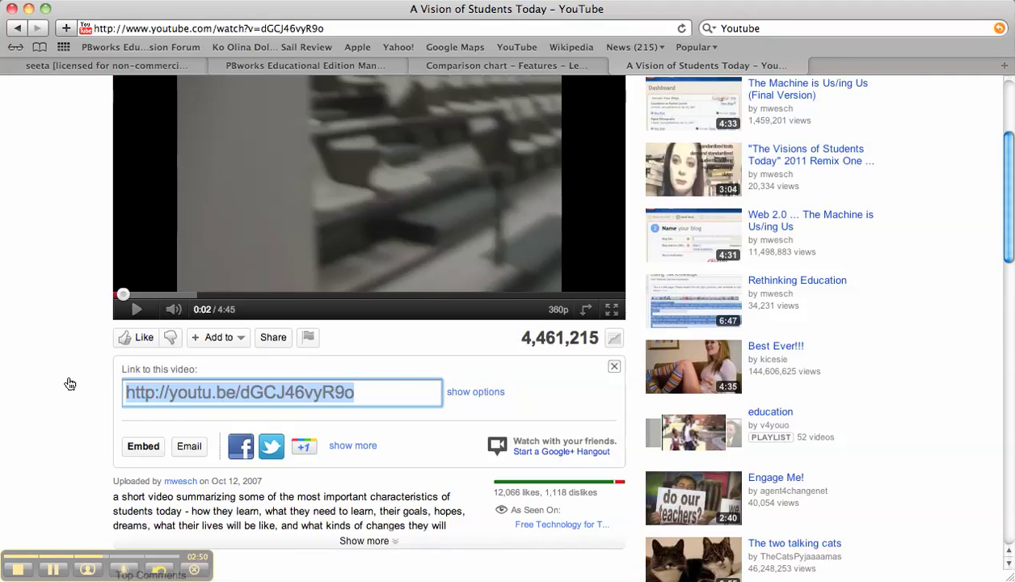
{"action": "scroll", "coordinate": [122, 386], "scroll_direction": "down", "scroll_amount": 3}
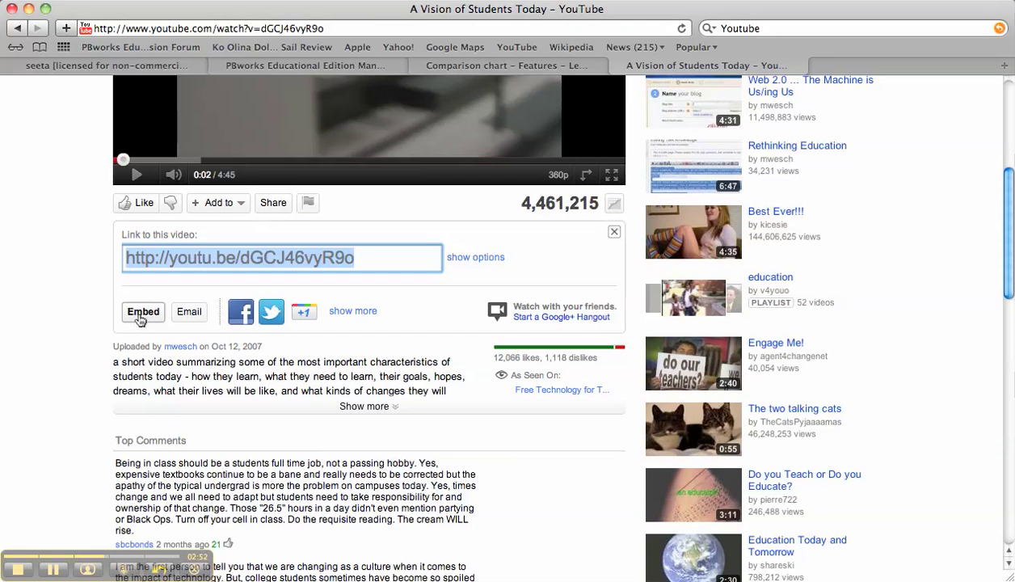
{"action": "left_click", "coordinate": [140, 315]}
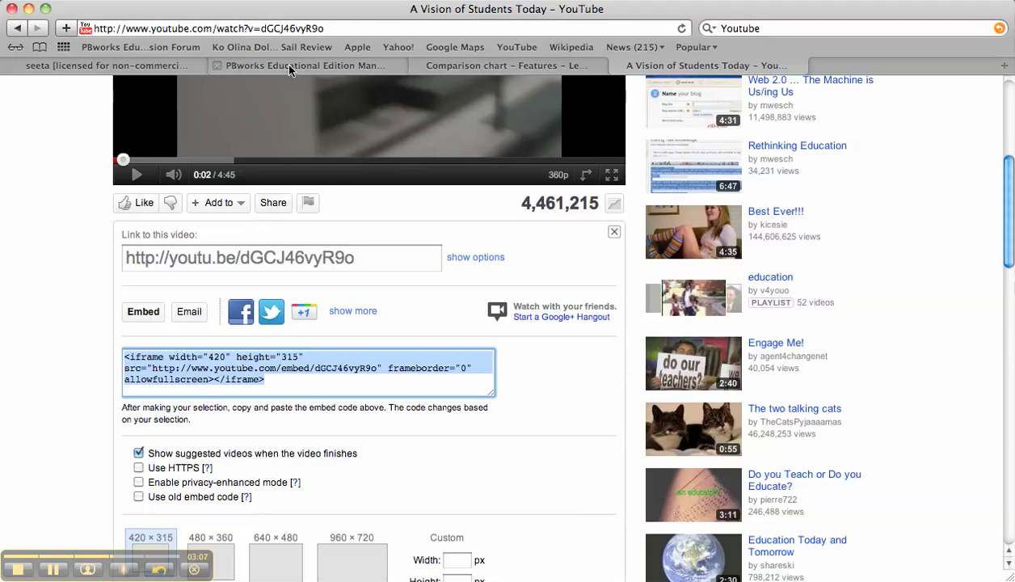
- Paste the YouTube embed code into PBworks' Insert Plugin box, preview it, and insert it
{"action": "left_click", "coordinate": [102, 68]}
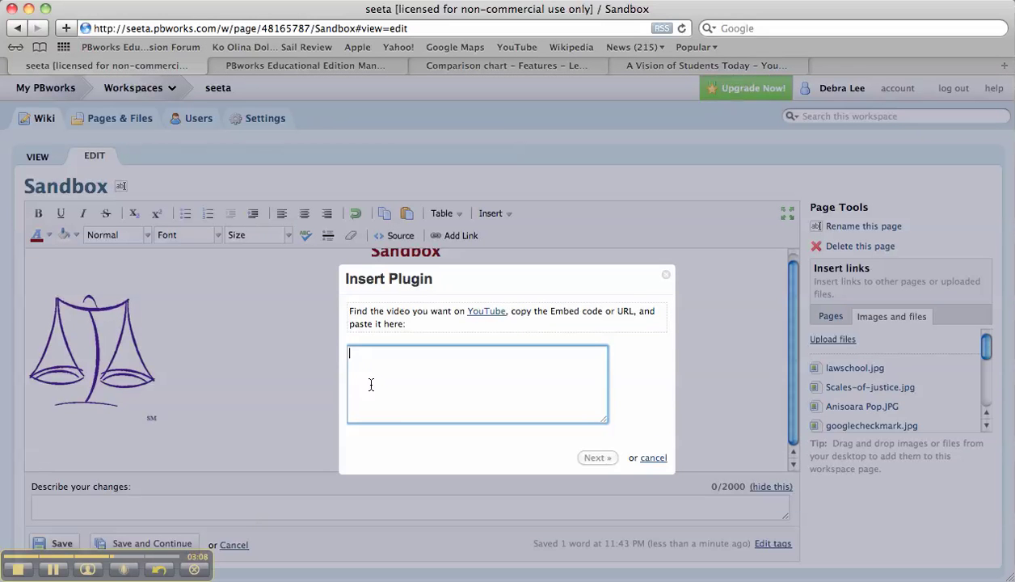
{"action": "type", "text": "<iframe width=\"420\" height=\"315\" src=\"http://www.youtube.com/embed/dGCJ46vyR9o\" frameborder=\"0\" allowfullscreen></iframe>"}
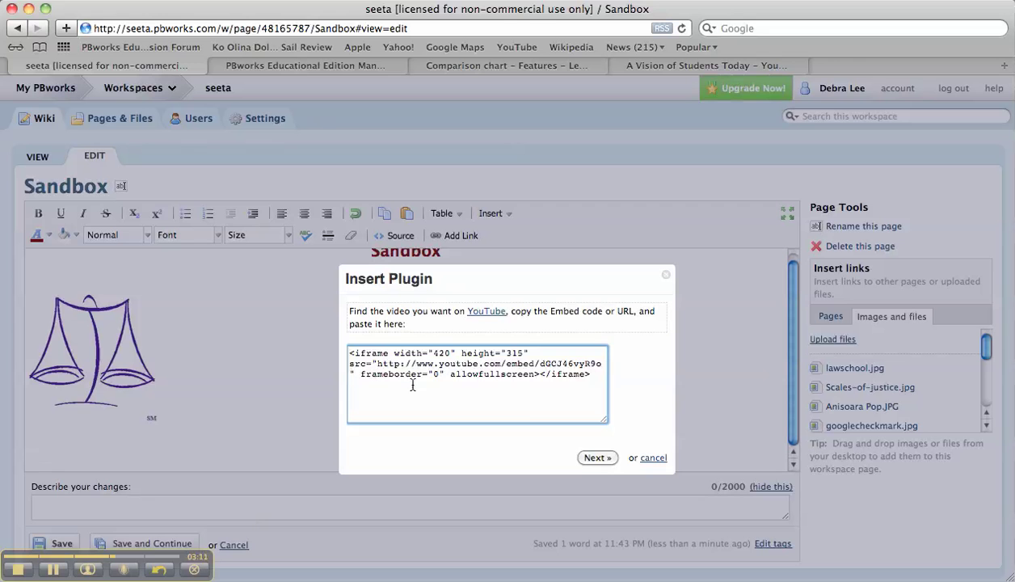
{"action": "left_click", "coordinate": [598, 458]}
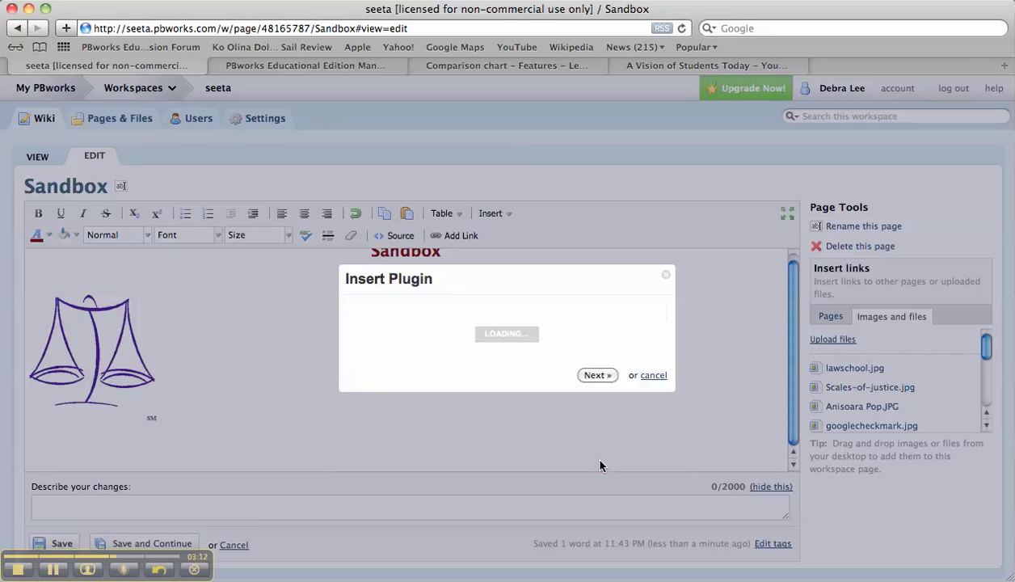
{"action": "scroll", "coordinate": [520, 359], "scroll_direction": "down", "scroll_amount": 3}
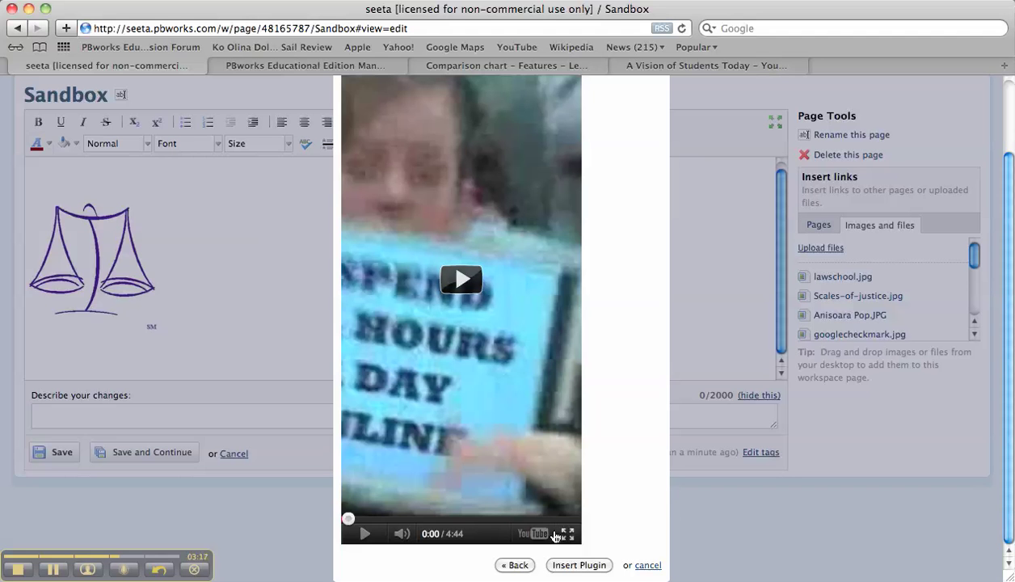
{"action": "left_click", "coordinate": [579, 566]}
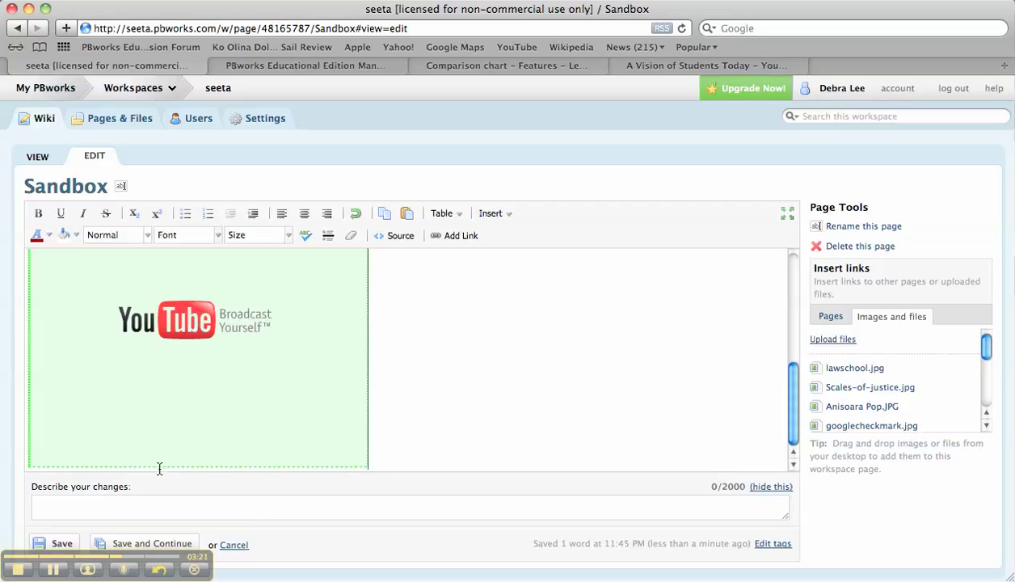
- Save the Sandbox page, then play and pause the embedded video to confirm it works
{"action": "left_click", "coordinate": [62, 545]}
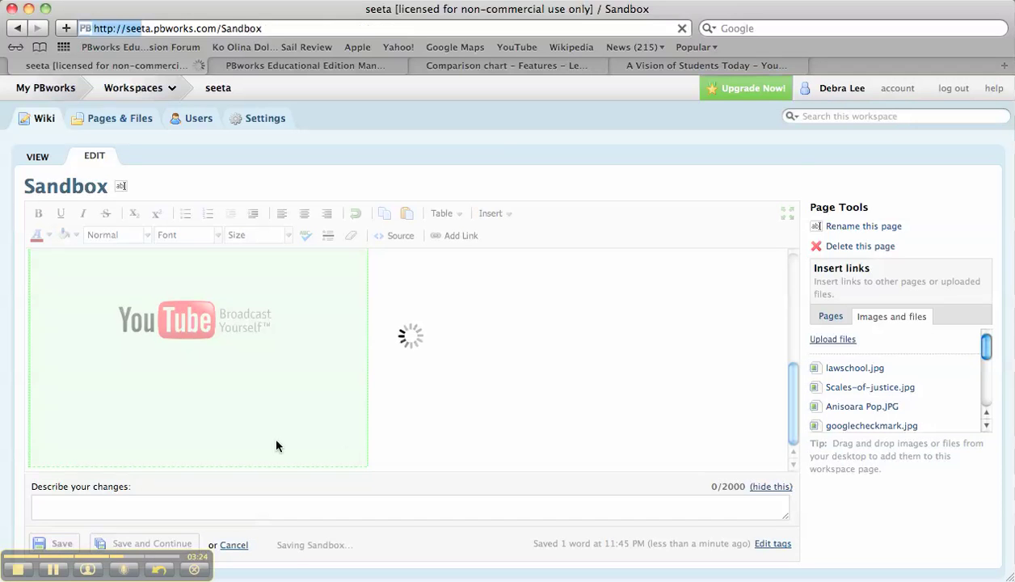
{"action": "scroll", "coordinate": [294, 426], "scroll_direction": "down", "scroll_amount": 5}
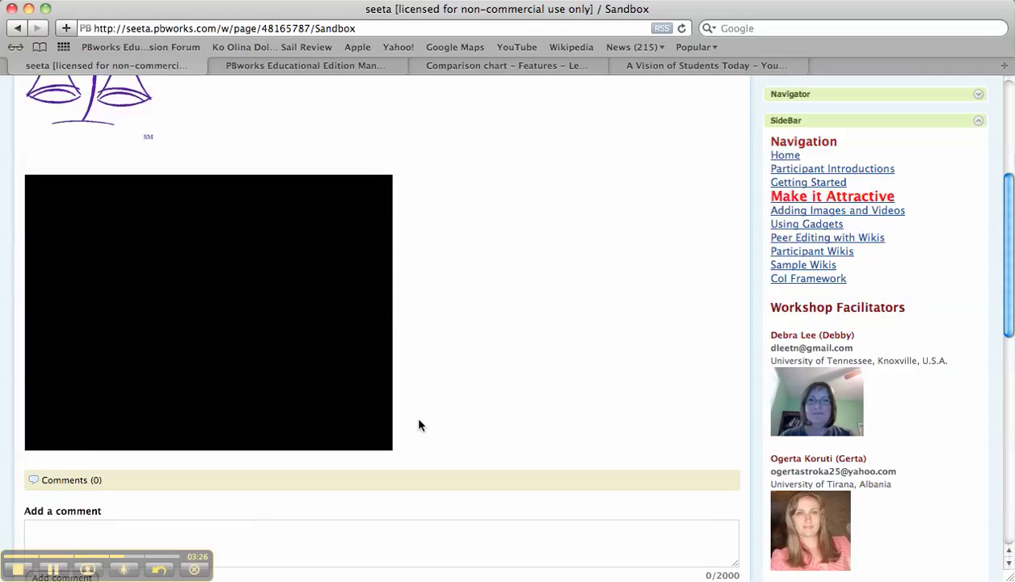
{"action": "scroll", "coordinate": [419, 424], "scroll_direction": "down", "scroll_amount": 4}
{"action": "scroll", "coordinate": [187, 337], "scroll_direction": "up", "scroll_amount": 5}
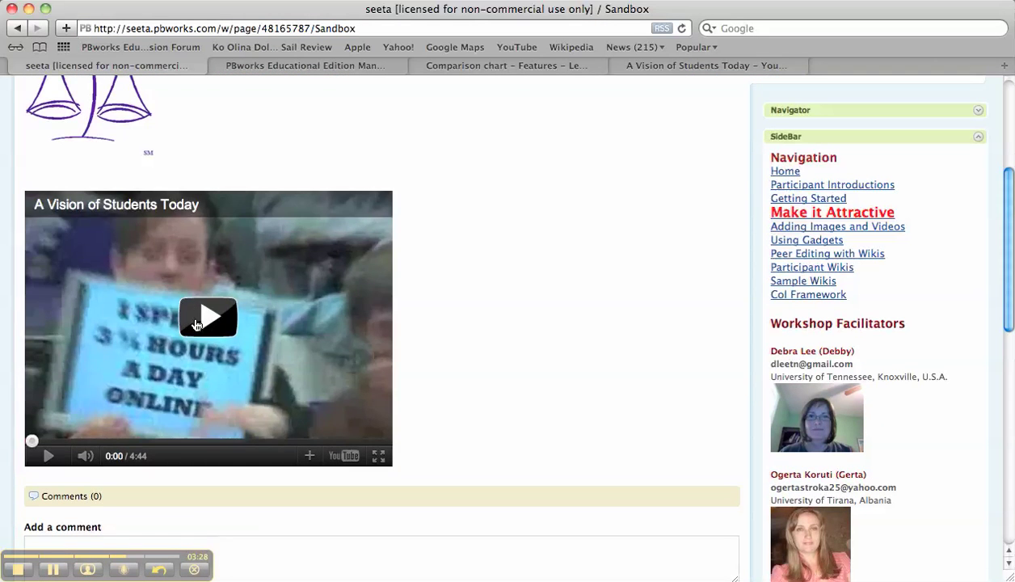
{"action": "left_click", "coordinate": [198, 317]}
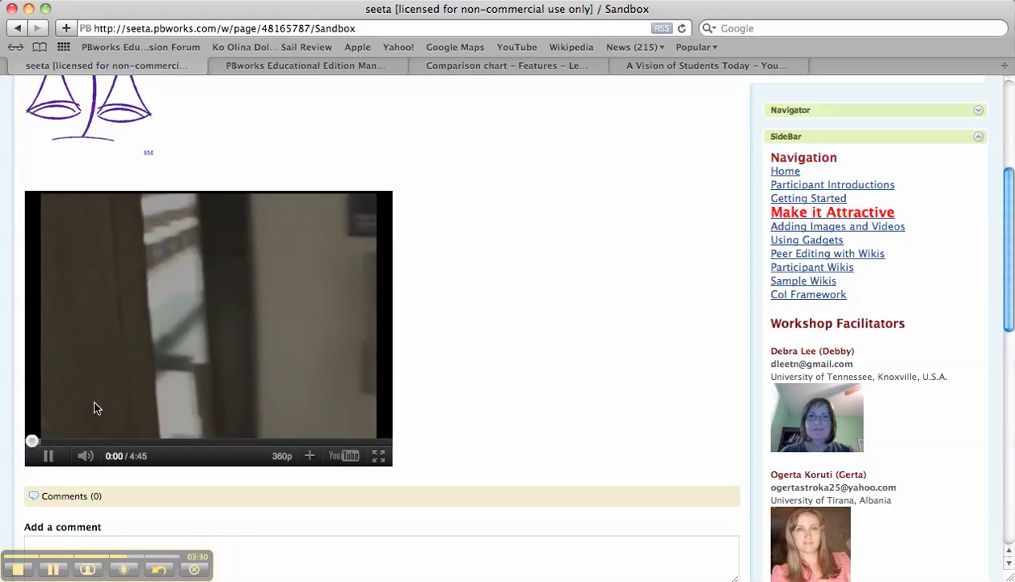
{"action": "left_click", "coordinate": [48, 457]}
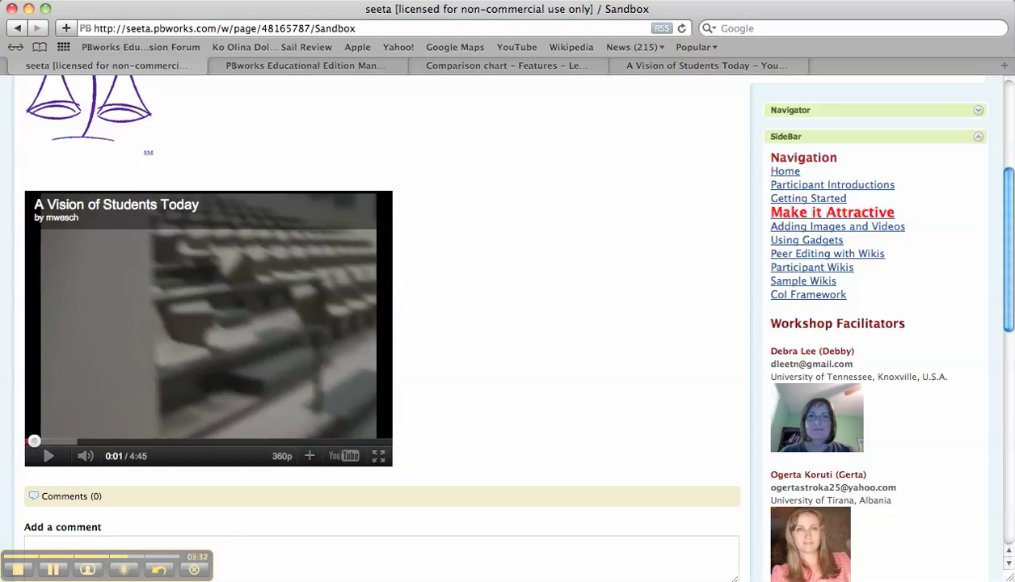
{"action": "left_click", "coordinate": [12, 575]}
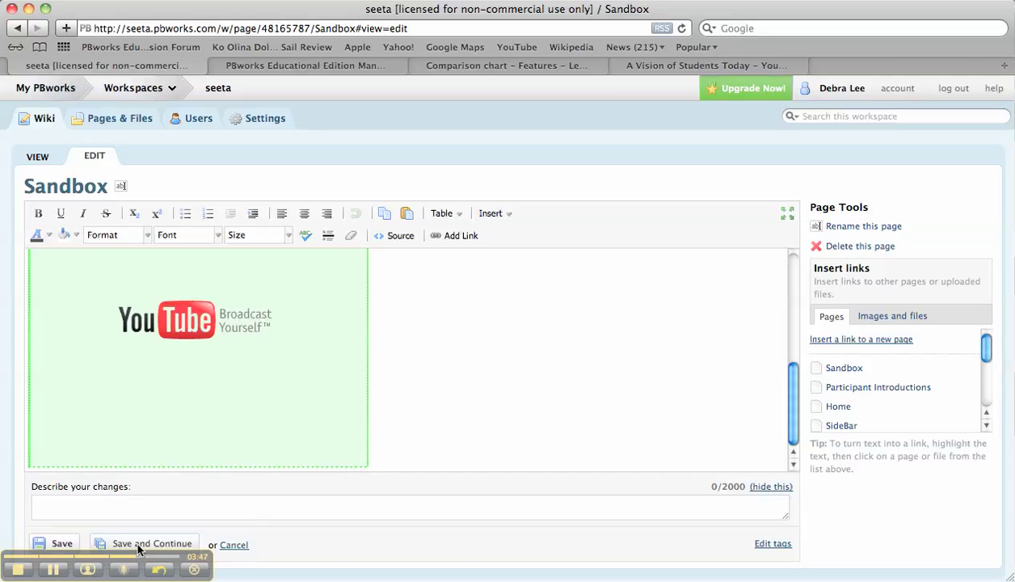
- Save the Sandbox page with its red title, scales image and embedded YouTube video
{"action": "left_click", "coordinate": [63, 545]}
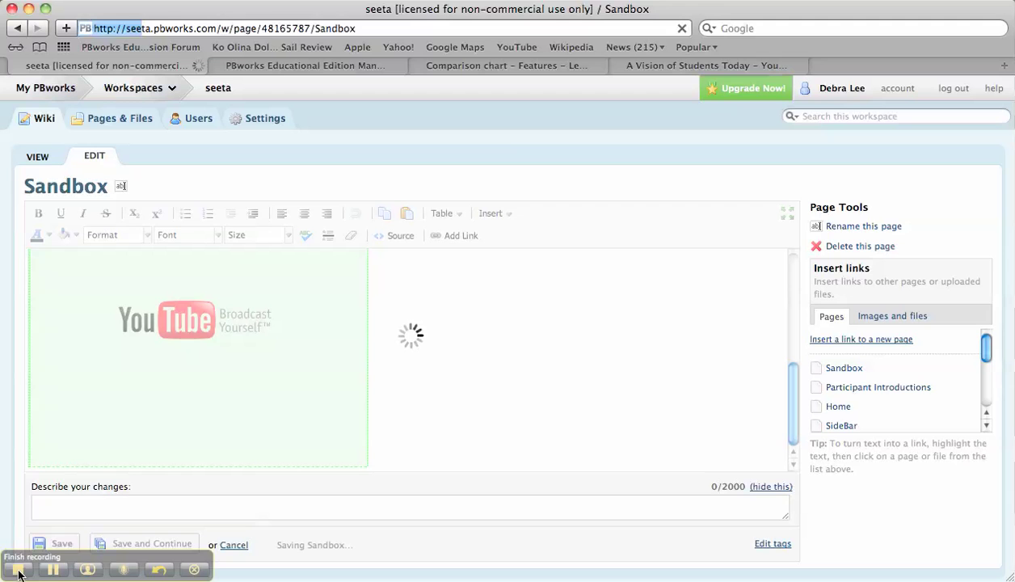